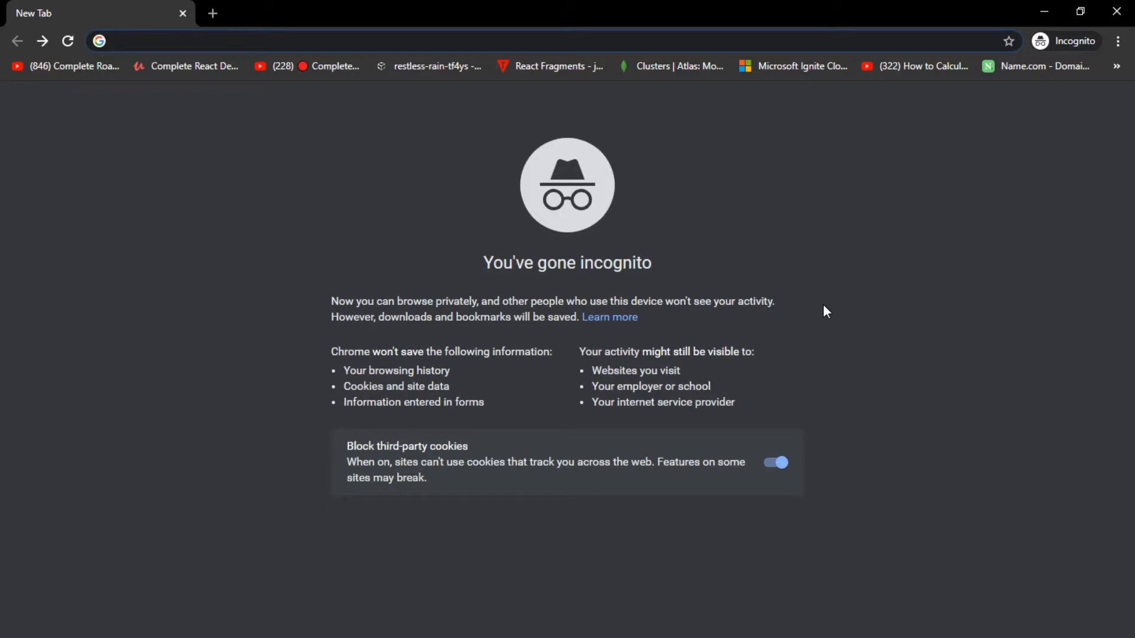
- Go to infinityfree.net and open the sign-up page for free web hosting
{"action": "type", "text": "infinityfree.net"}
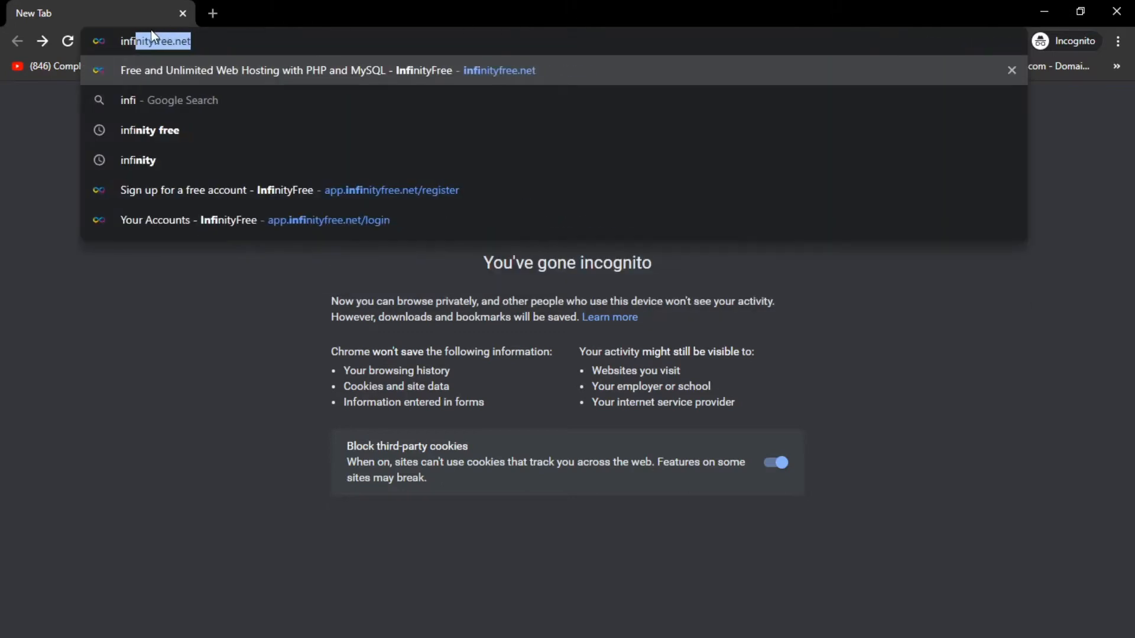
{"action": "key", "text": "Return"}
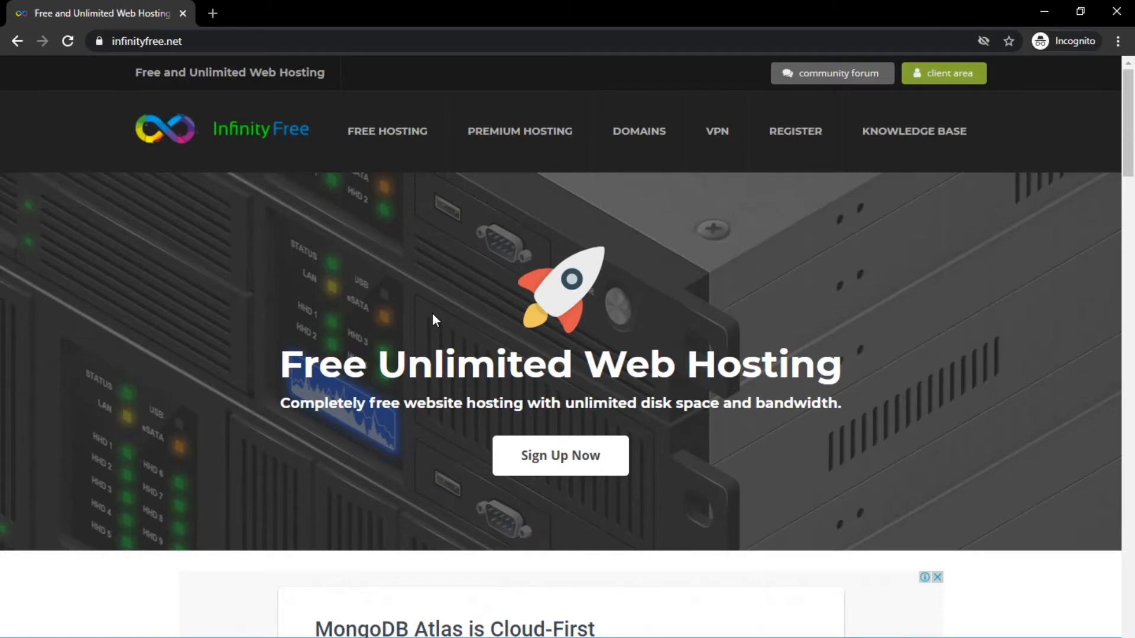
{"action": "left_click_drag", "start_coordinate": [283, 356], "coordinate": [539, 355]}
{"action": "left_click", "coordinate": [645, 397]}
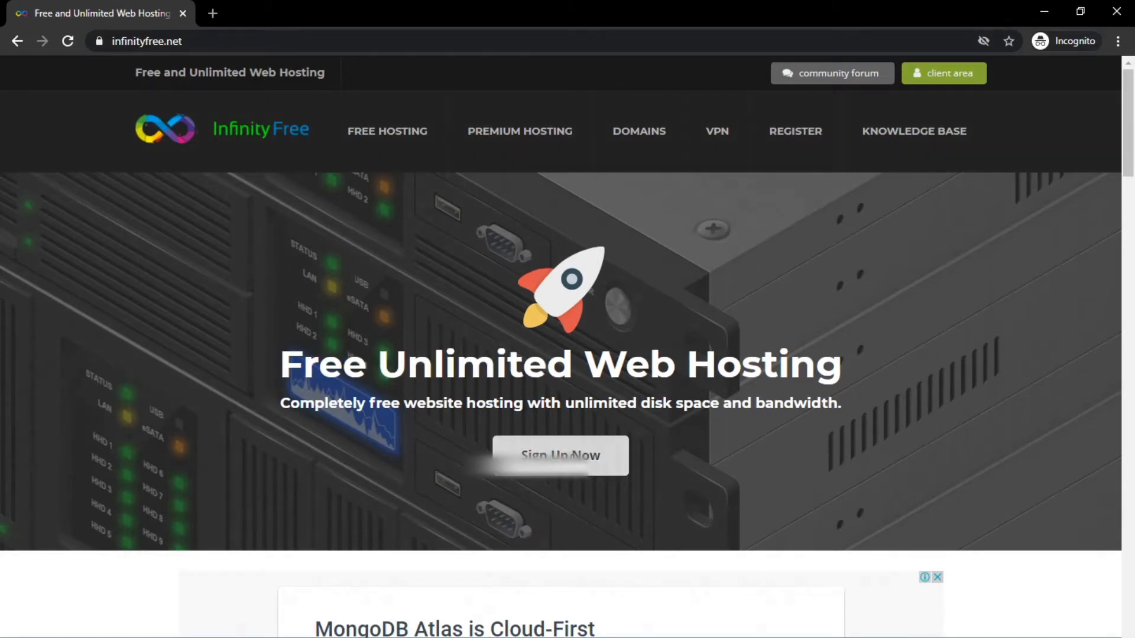
{"action": "left_click", "coordinate": [592, 457]}
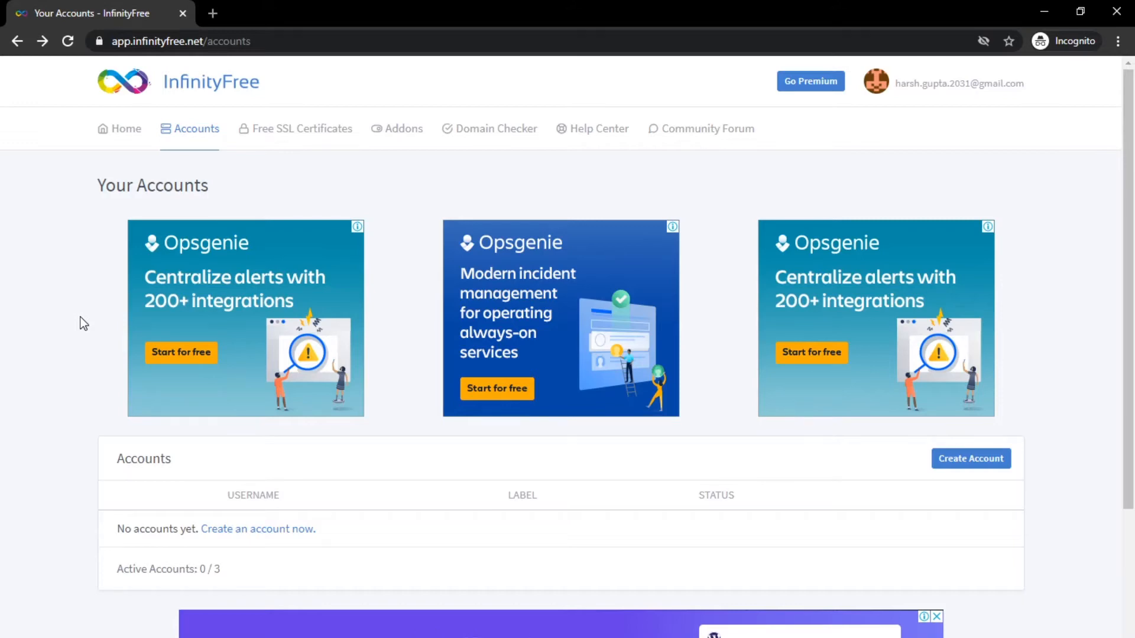
- Start creating a new hosting account from the empty accounts list
{"action": "scroll", "coordinate": [89, 343], "scroll_direction": "down", "scroll_amount": 3}
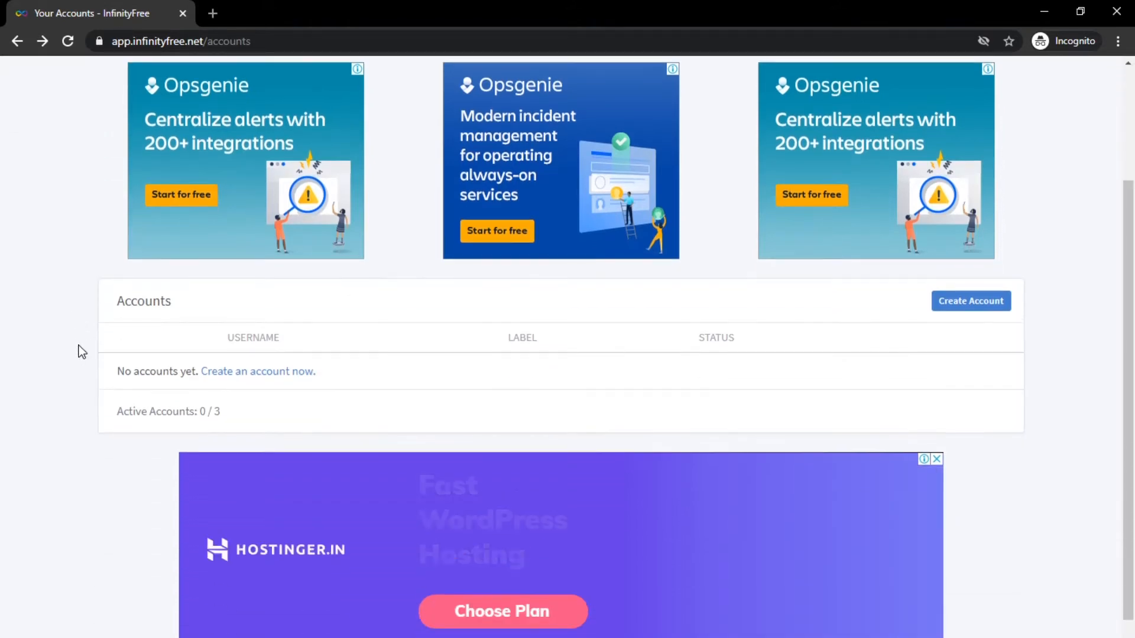
{"action": "scroll", "coordinate": [79, 349], "scroll_direction": "up", "scroll_amount": 3}
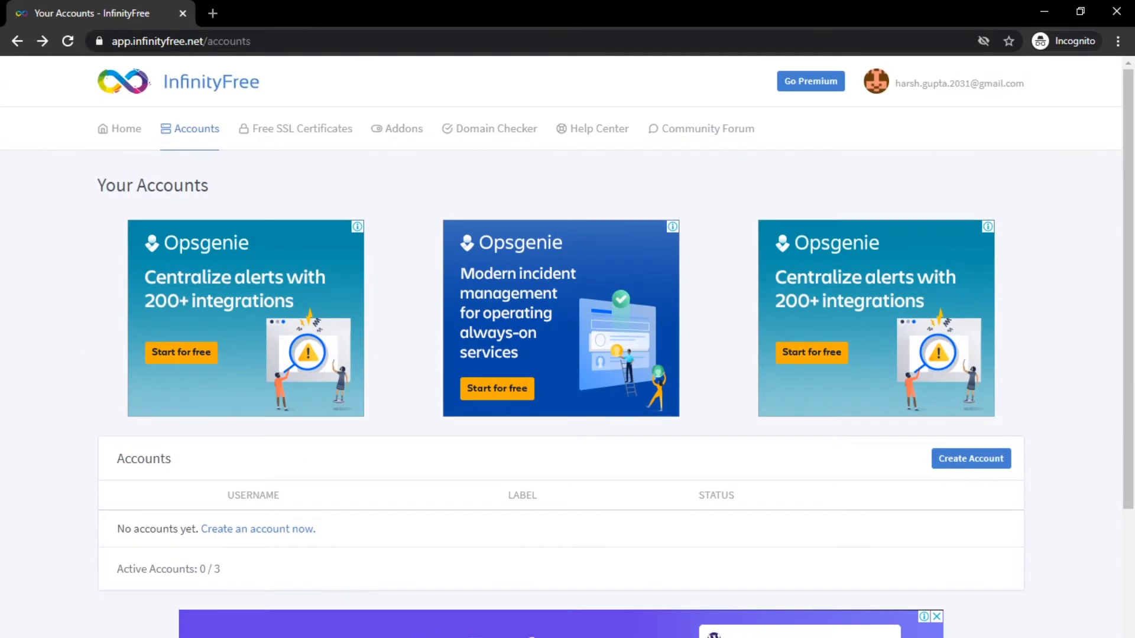
{"action": "left_click", "coordinate": [261, 532]}
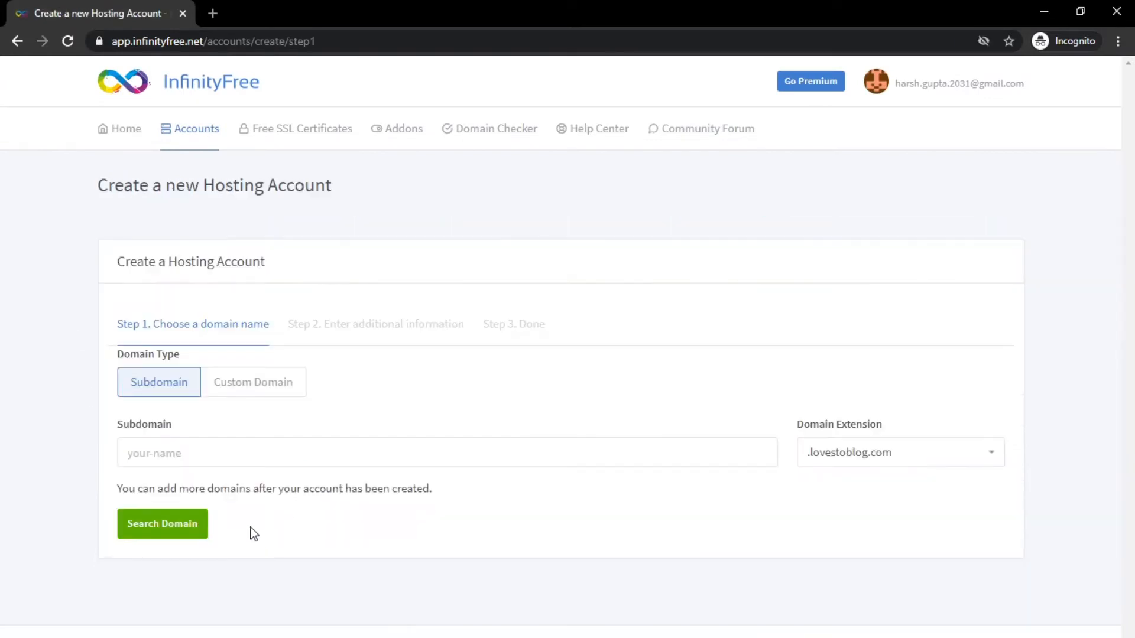
- Enter a subdomain made of the owner's first name plus "-coder", choose the .epizy.com extension and search for the domain
{"action": "left_click", "coordinate": [230, 451]}
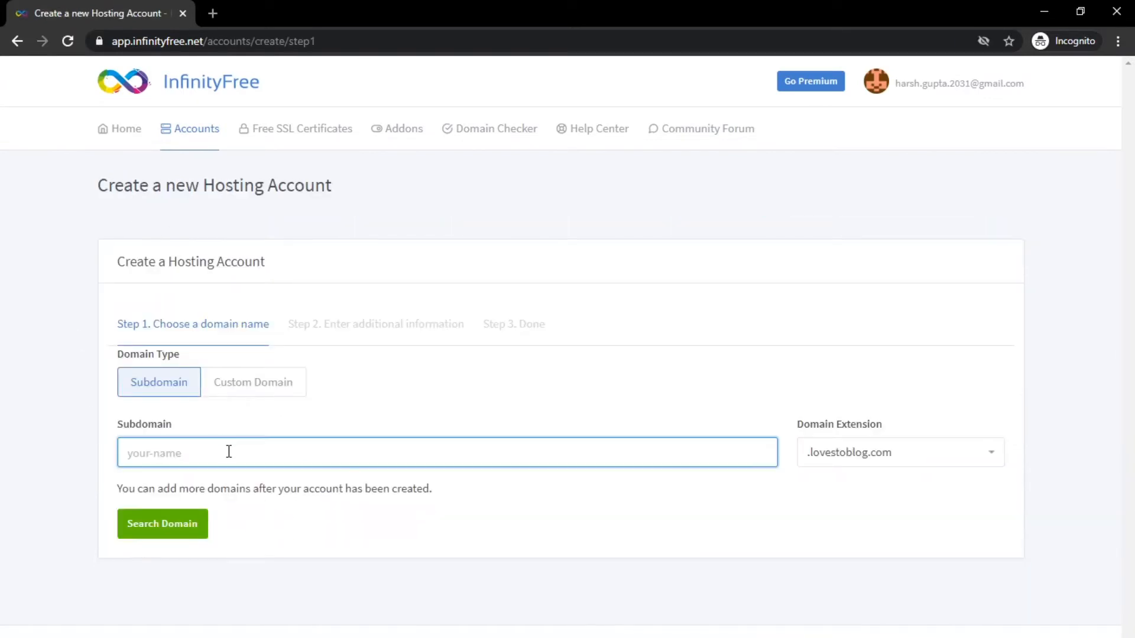
{"action": "type", "text": "t"}
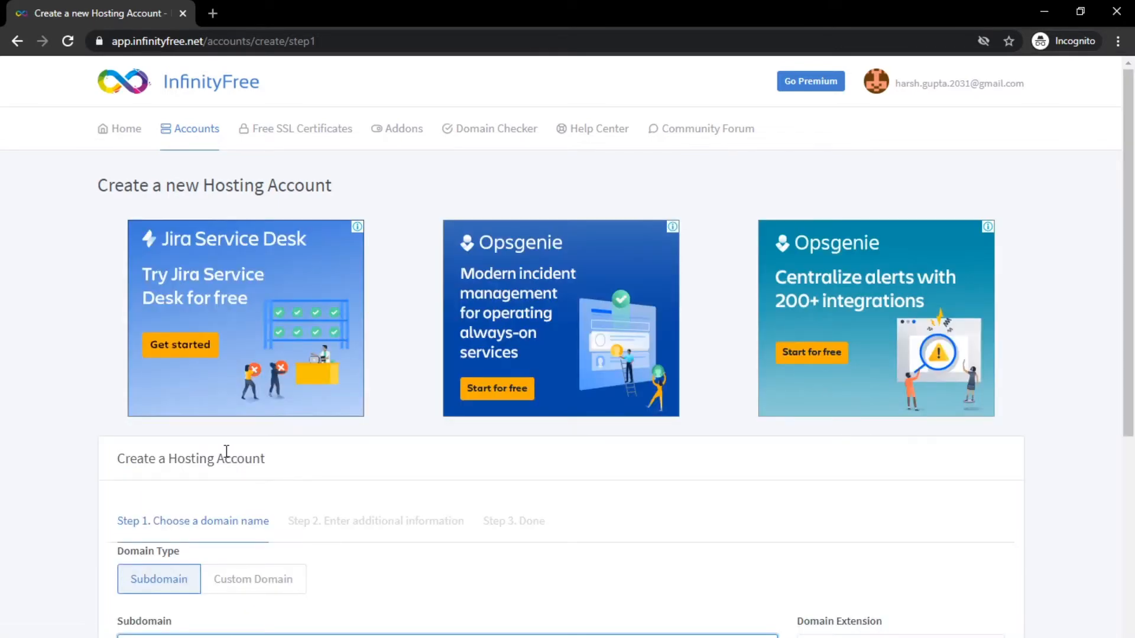
{"action": "type", "text": "arsh"}
{"action": "scroll", "coordinate": [207, 444], "scroll_direction": "down", "scroll_amount": 5}
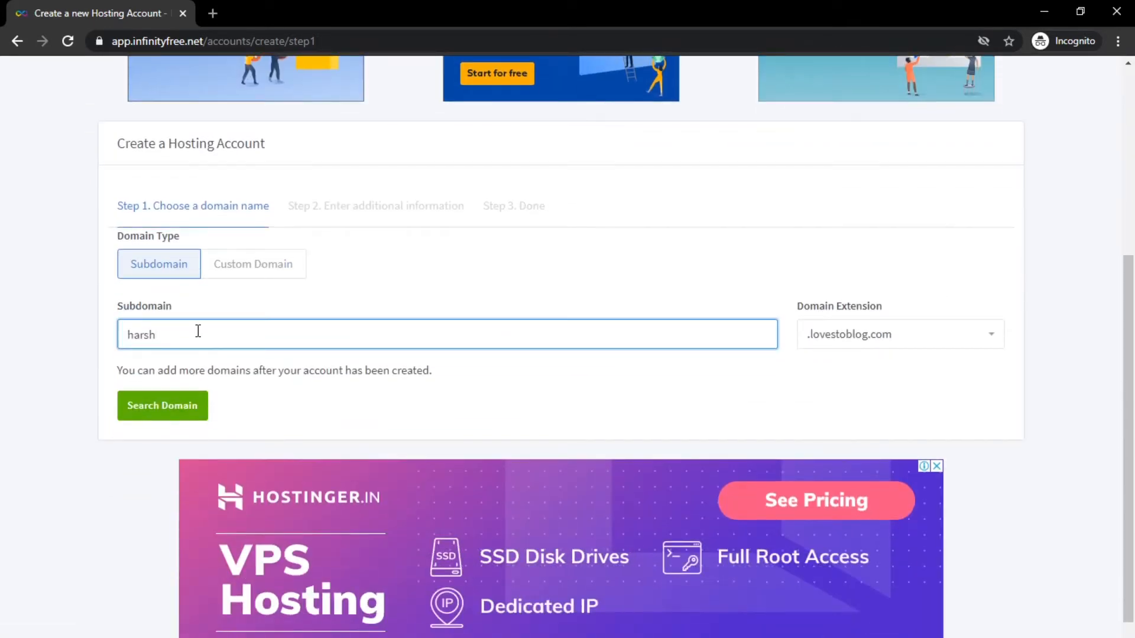
{"action": "type", "text": "-coder"}
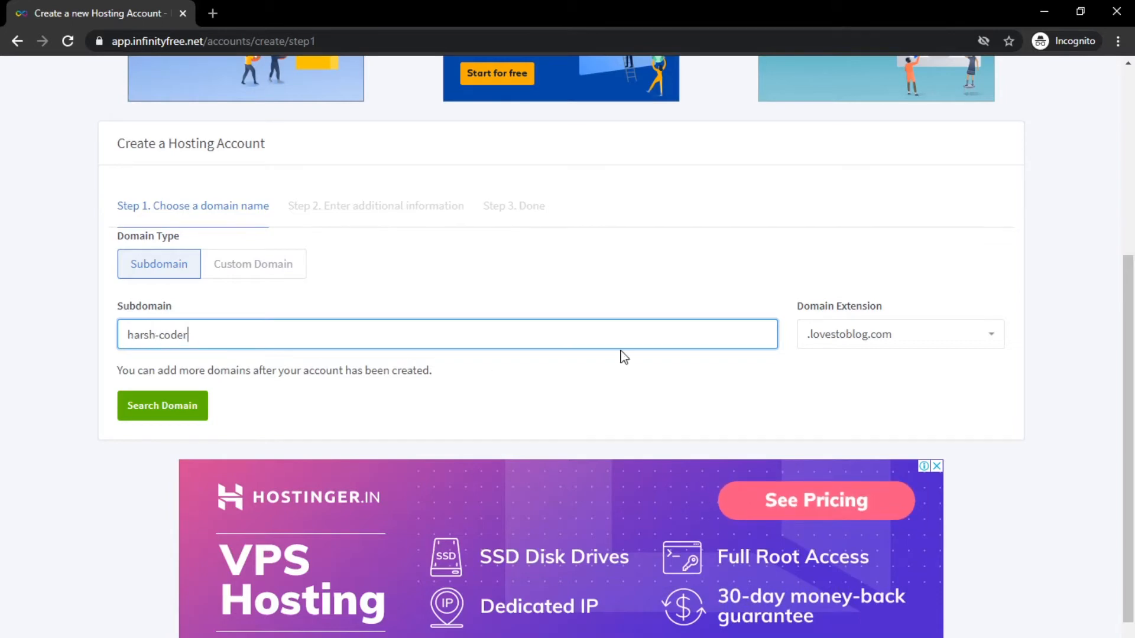
{"action": "left_click", "coordinate": [914, 339]}
{"action": "left_click", "coordinate": [880, 423]}
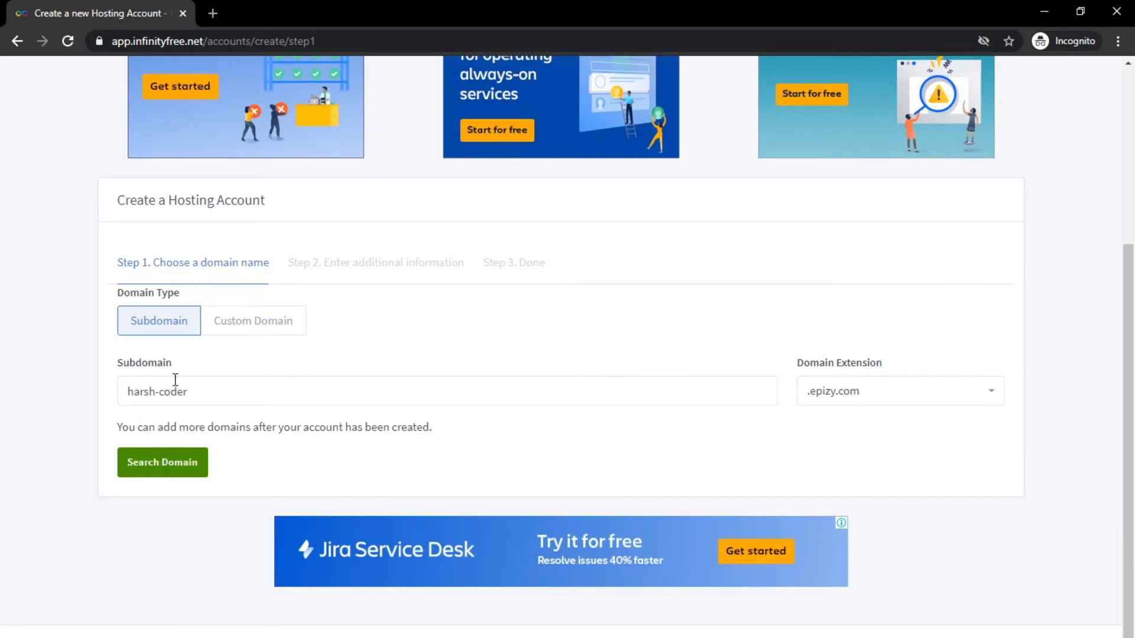
{"action": "left_click", "coordinate": [165, 473]}
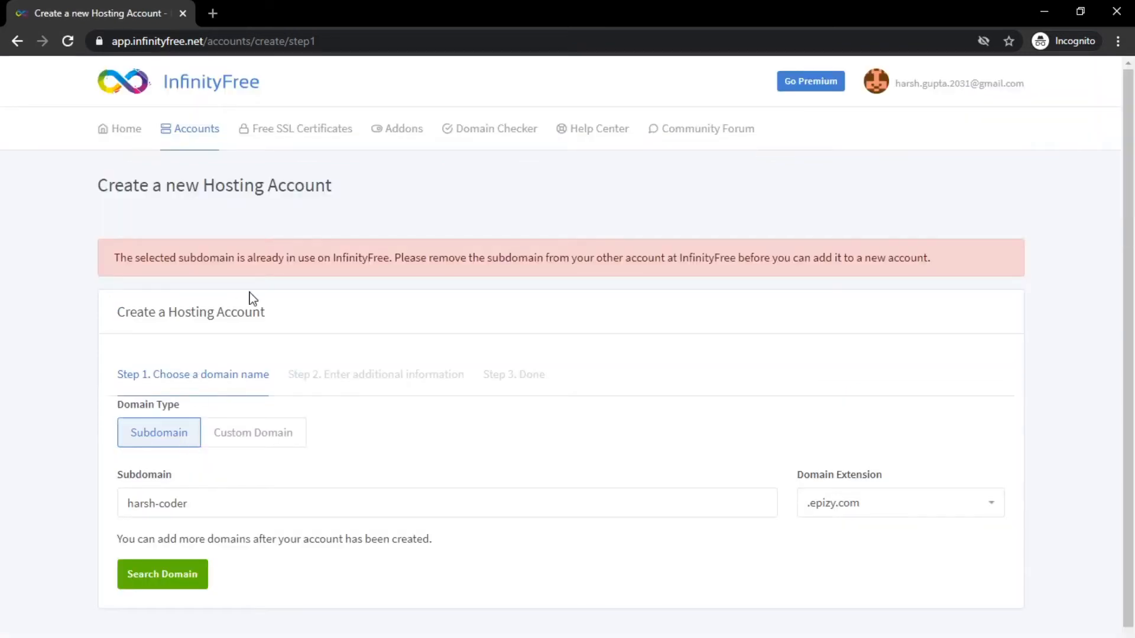
- Try the subdomain variant ending in "-coded" by searching for its availability
{"action": "scroll", "coordinate": [266, 526], "scroll_direction": "down", "scroll_amount": 3}
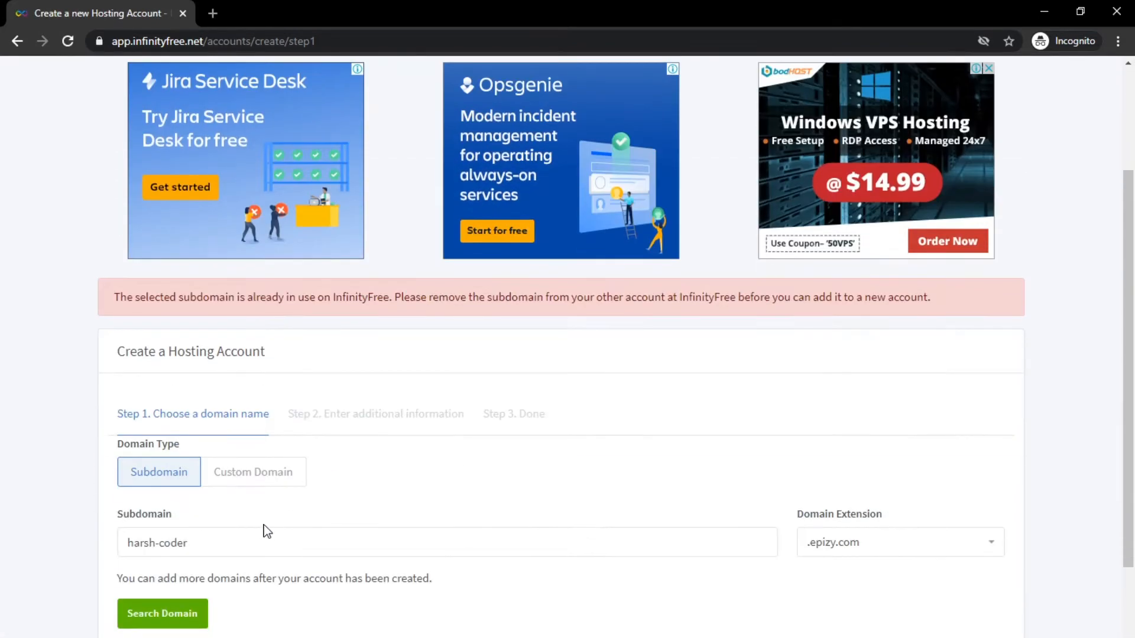
{"action": "left_click", "coordinate": [236, 539]}
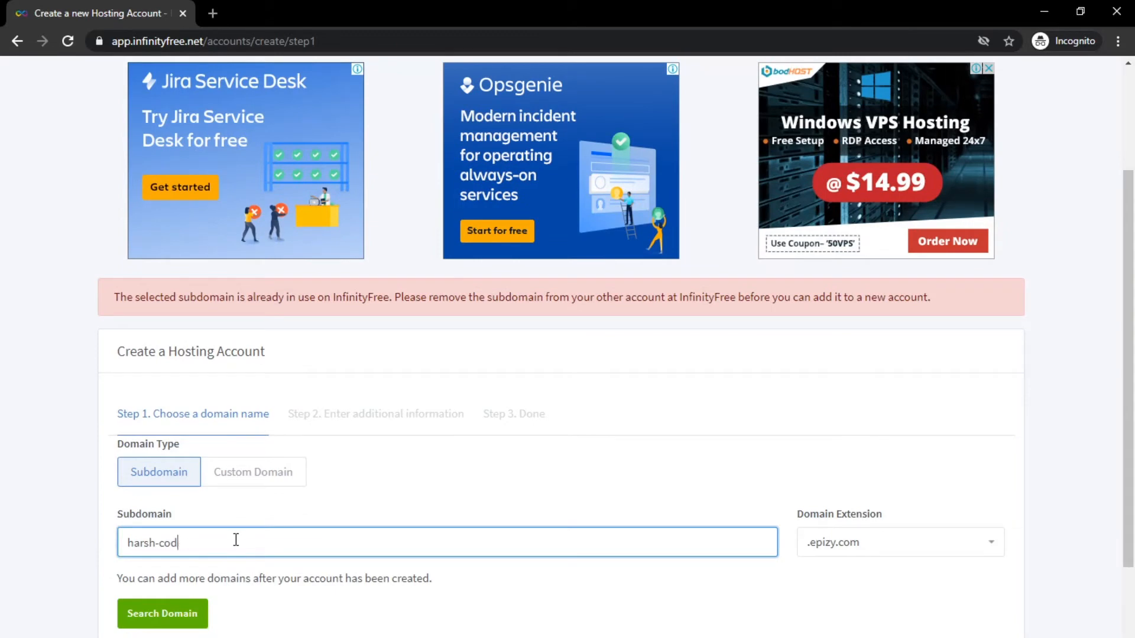
{"action": "left_click", "coordinate": [183, 615]}
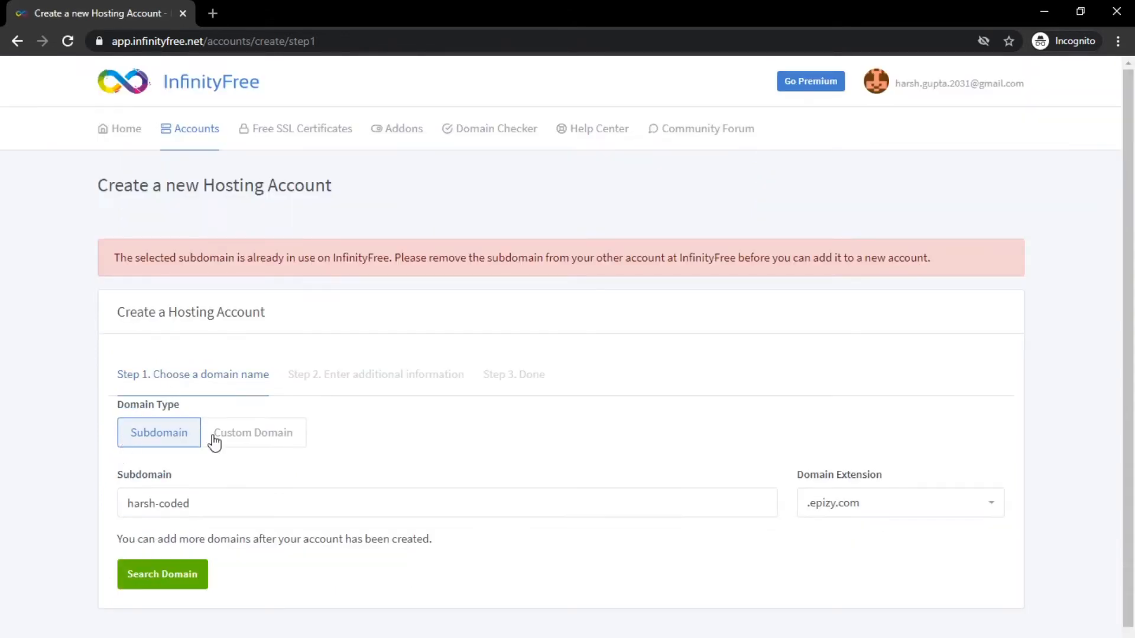
- Change the subdomain to the owner's full name followed by "-coder" and search for the domain
{"action": "left_click", "coordinate": [200, 505]}
{"action": "scroll", "coordinate": [204, 512], "scroll_direction": "down", "scroll_amount": 1}
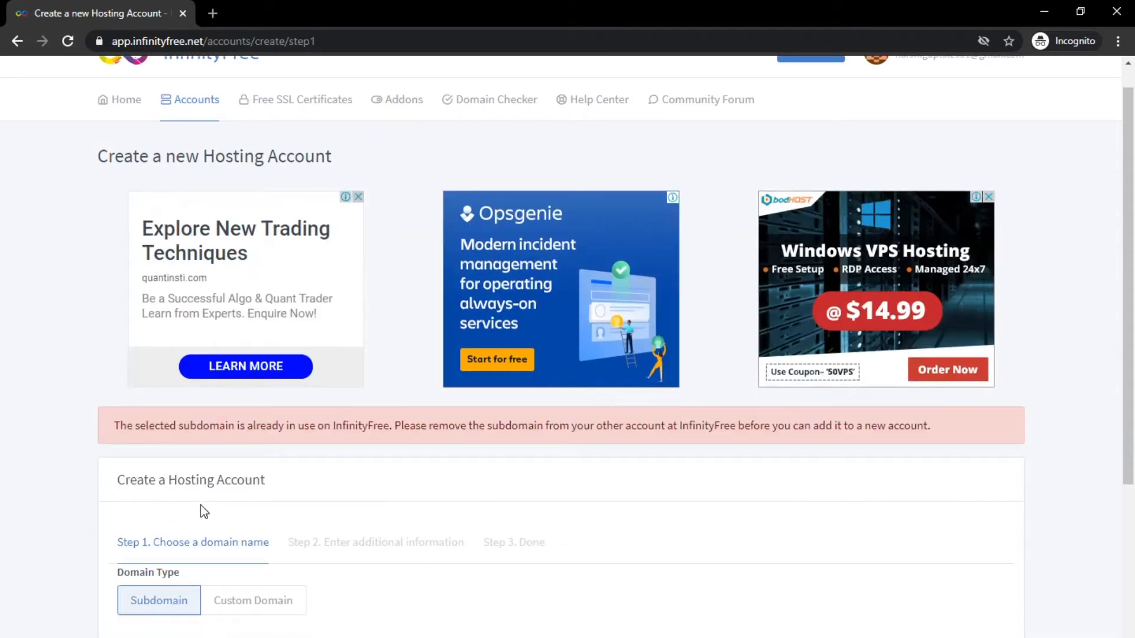
{"action": "scroll", "coordinate": [413, 317], "scroll_direction": "down", "scroll_amount": 4}
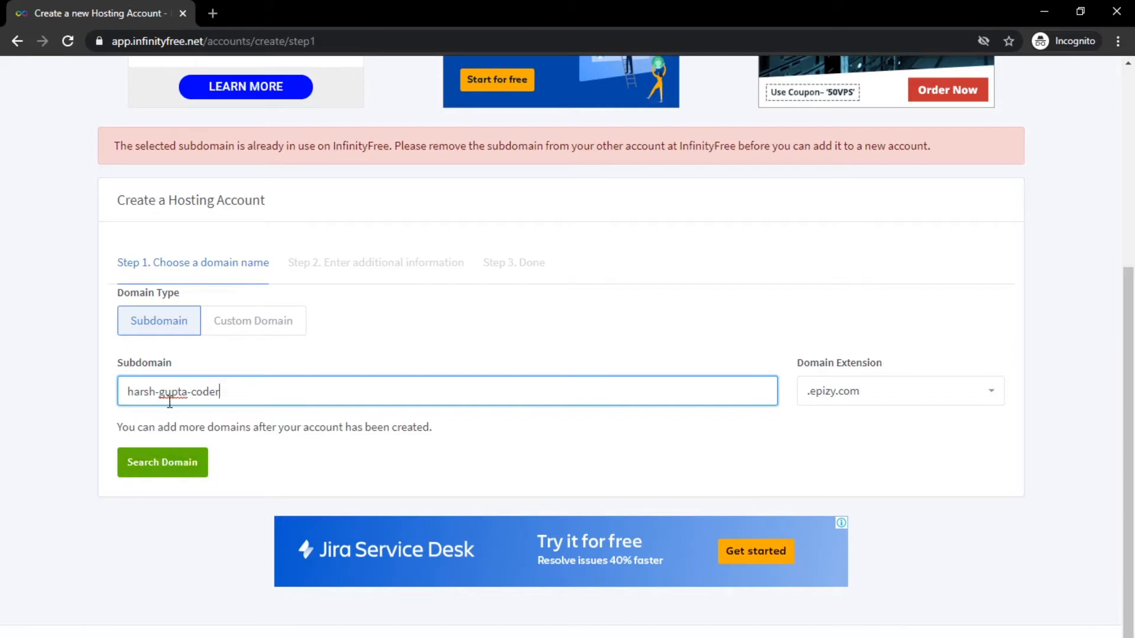
{"action": "left_click", "coordinate": [182, 462]}
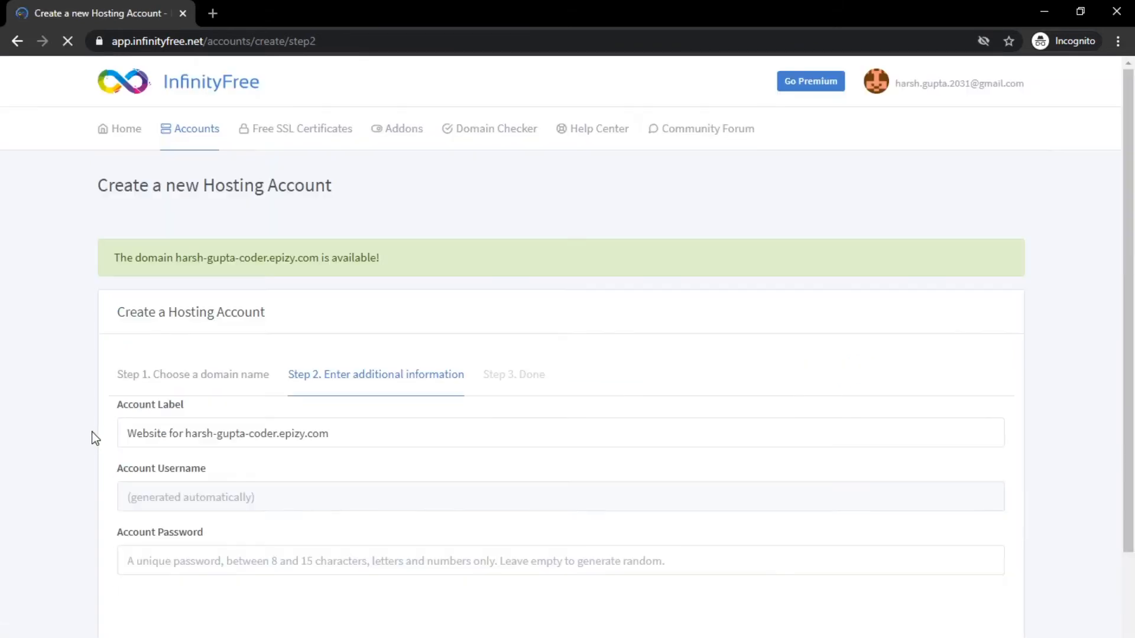
- Review the chosen domain and additional account information, and open the account password field for entry
{"action": "scroll", "coordinate": [222, 280], "scroll_direction": "down", "scroll_amount": 3}
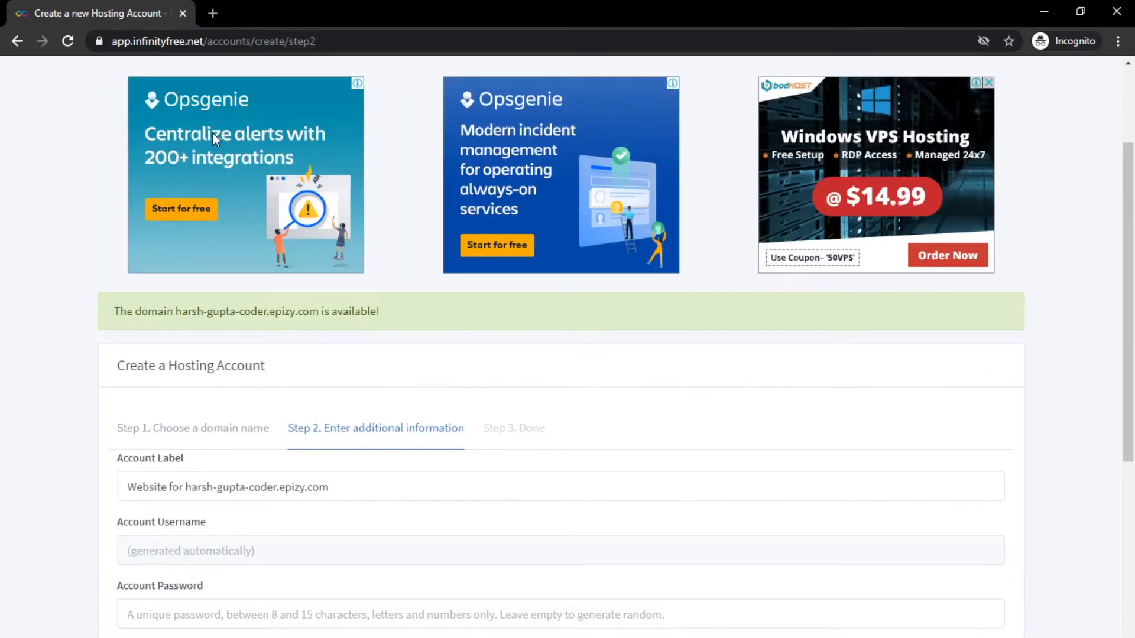
{"action": "scroll", "coordinate": [299, 331], "scroll_direction": "down", "scroll_amount": 1}
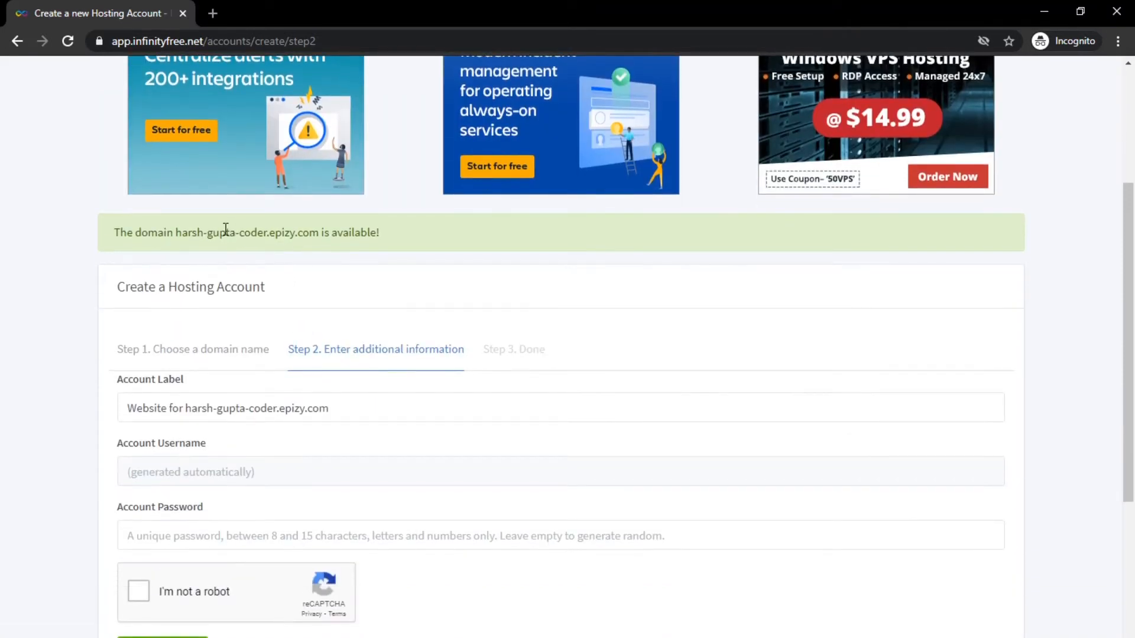
{"action": "left_click_drag", "start_coordinate": [178, 232], "coordinate": [322, 239]}
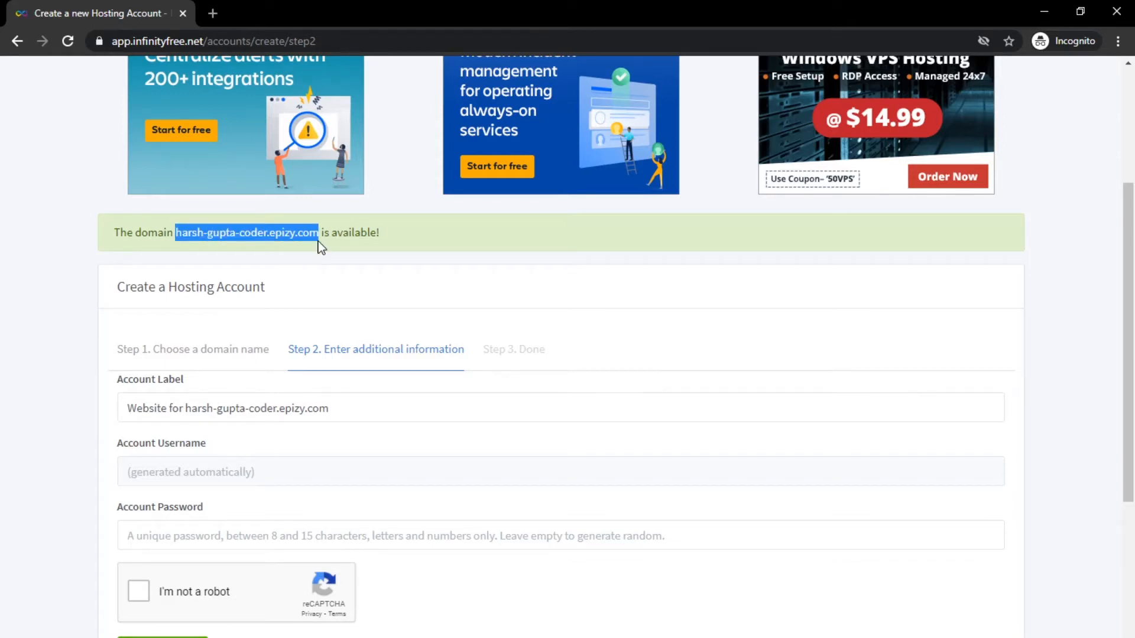
{"action": "left_click", "coordinate": [271, 273]}
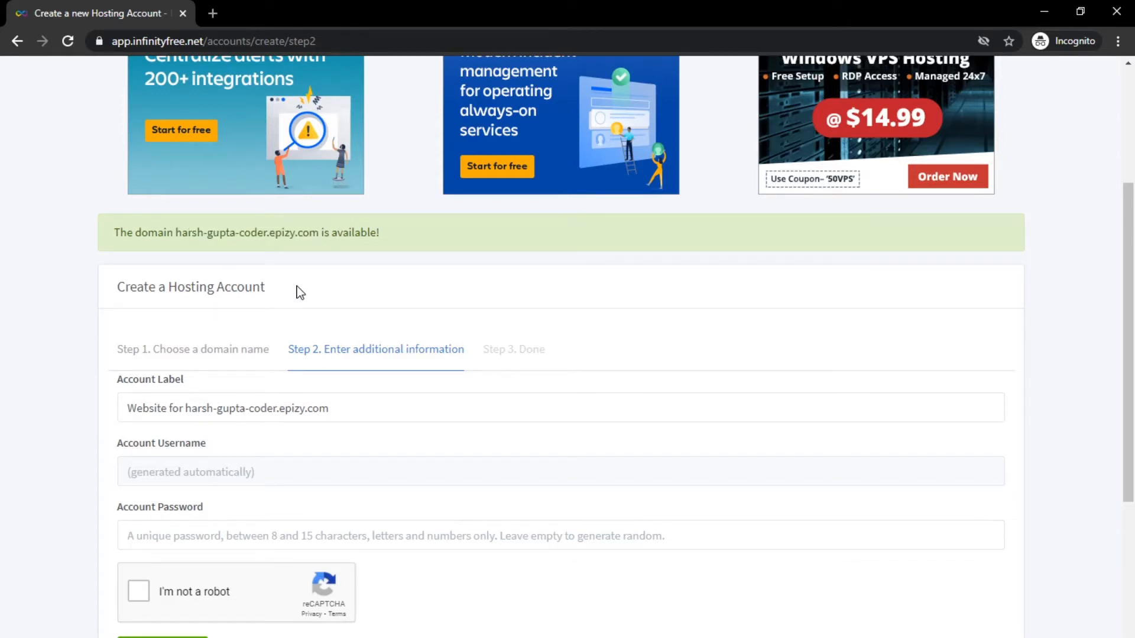
{"action": "scroll", "coordinate": [236, 284], "scroll_direction": "down", "scroll_amount": 2}
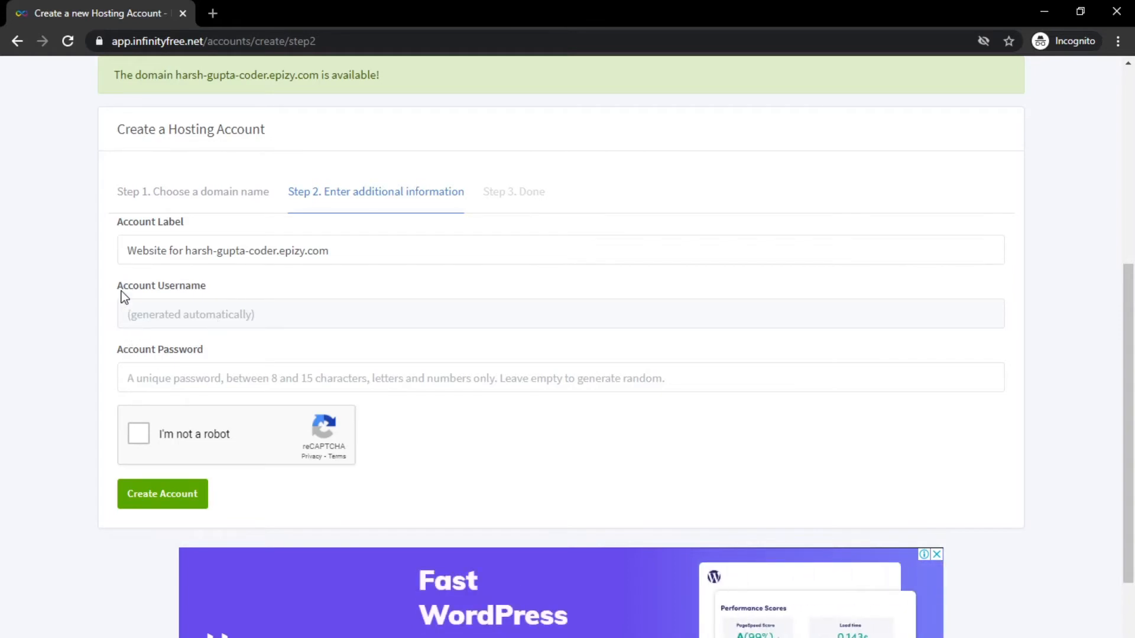
{"action": "left_click", "coordinate": [189, 380]}
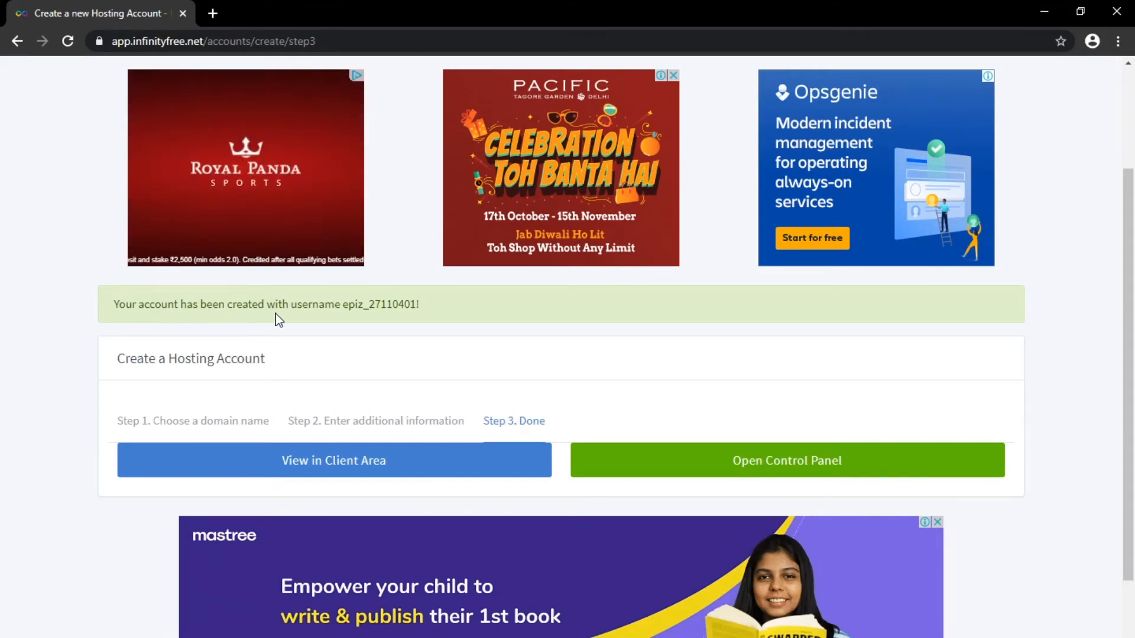
- Open the new hosting account's control panel and approve receiving service emails
{"action": "left_click_drag", "start_coordinate": [293, 303], "coordinate": [494, 312]}
{"action": "left_click", "coordinate": [495, 310]}
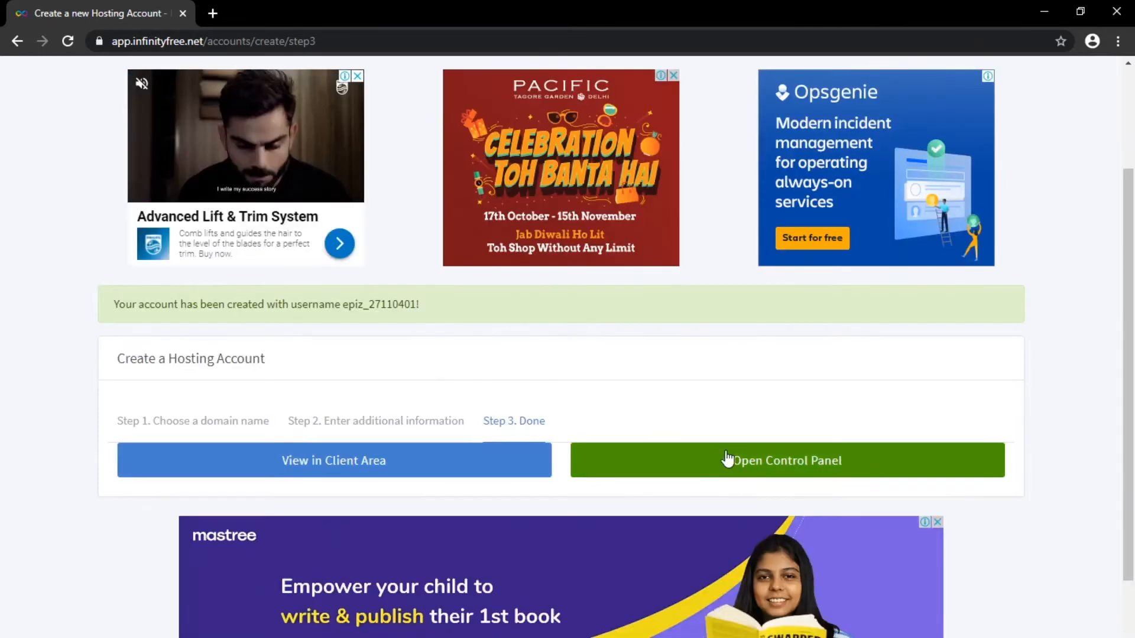
{"action": "left_click", "coordinate": [718, 460]}
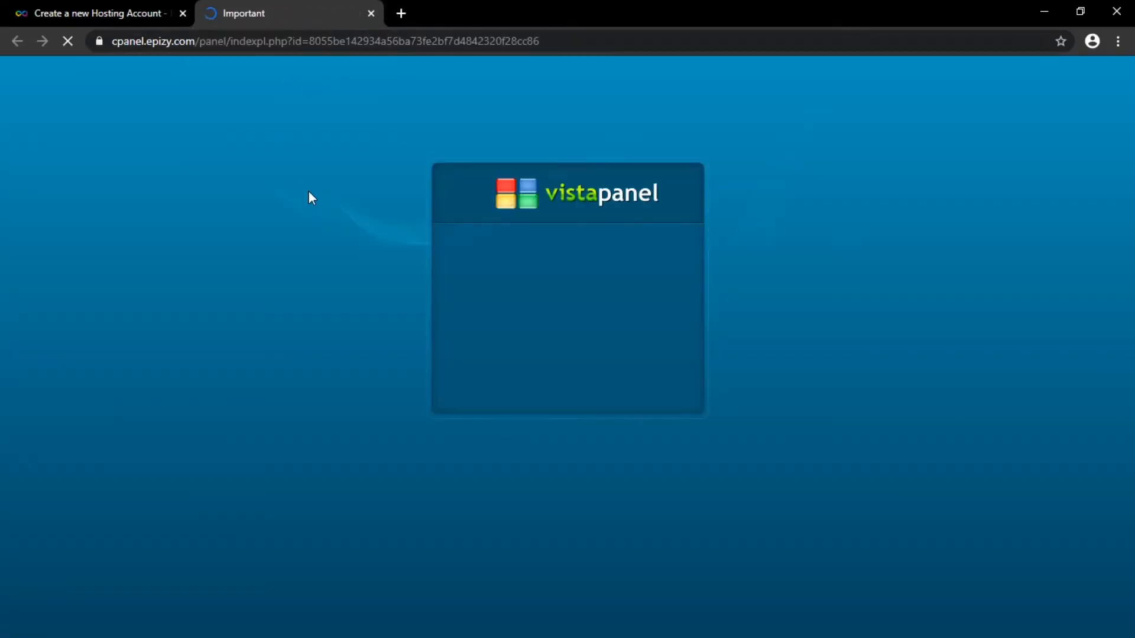
{"action": "scroll", "coordinate": [279, 284], "scroll_direction": "down", "scroll_amount": 1}
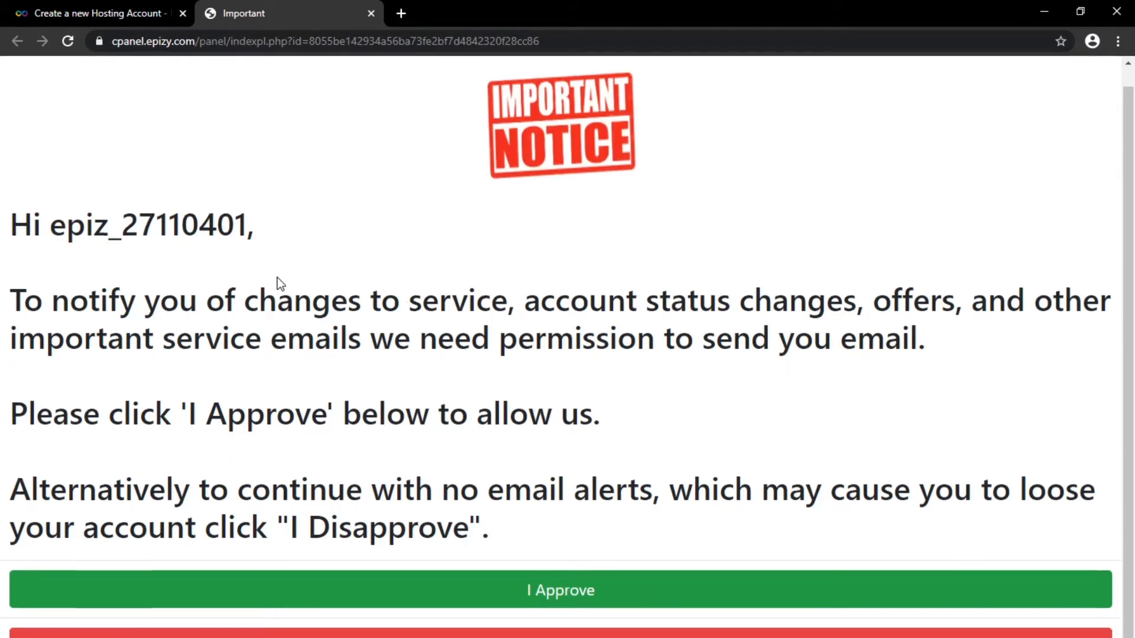
{"action": "left_click", "coordinate": [651, 578]}
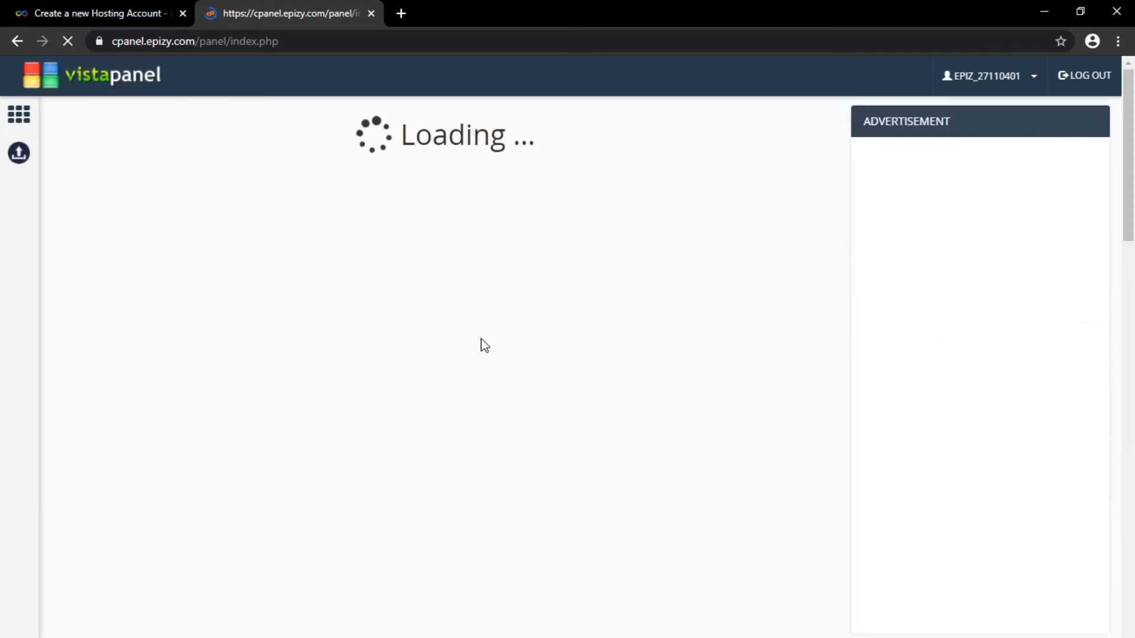
- Examine the control panel's sections for preferences, files, databases, domains, email, metrics, security and software
{"action": "scroll", "coordinate": [392, 274], "scroll_direction": "down", "scroll_amount": 5}
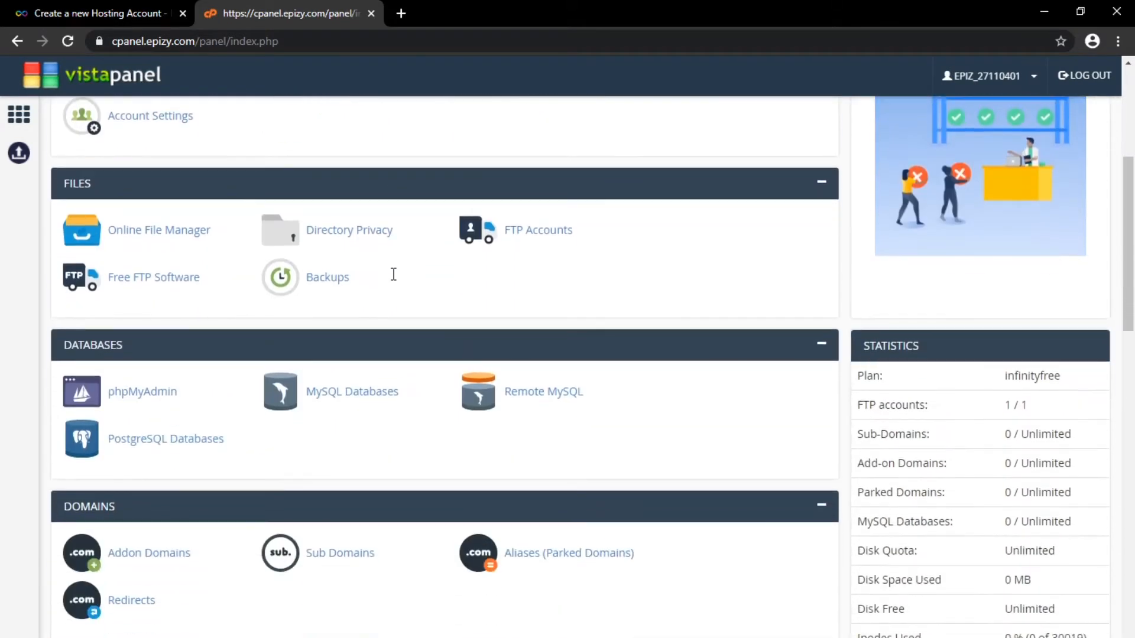
{"action": "scroll", "coordinate": [444, 304], "scroll_direction": "up", "scroll_amount": 5}
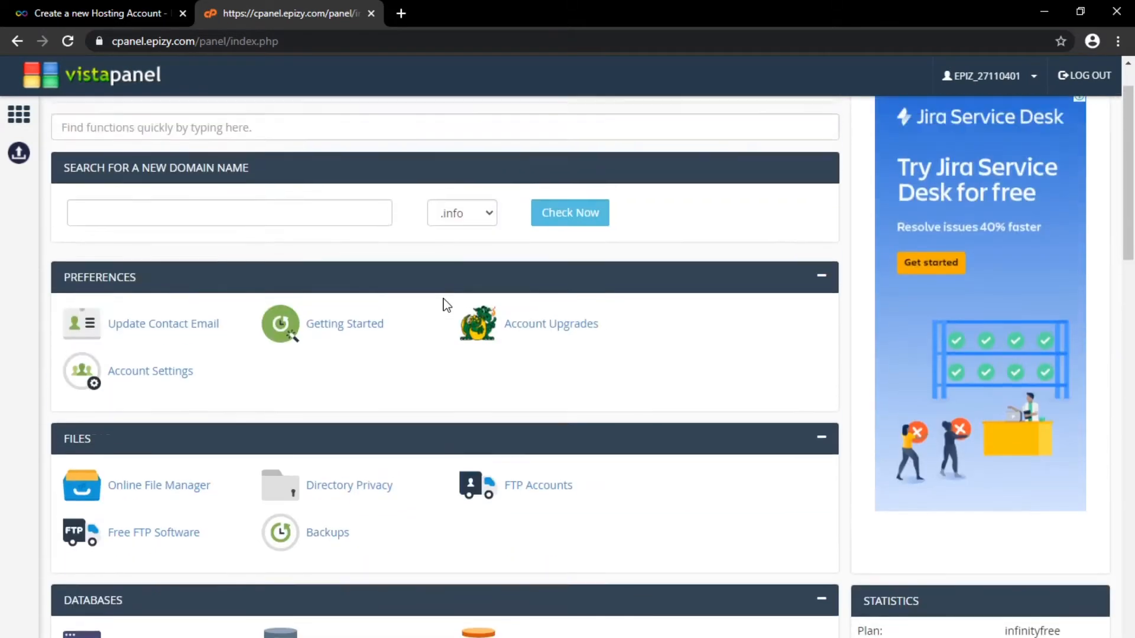
{"action": "scroll", "coordinate": [353, 313], "scroll_direction": "down", "scroll_amount": 3}
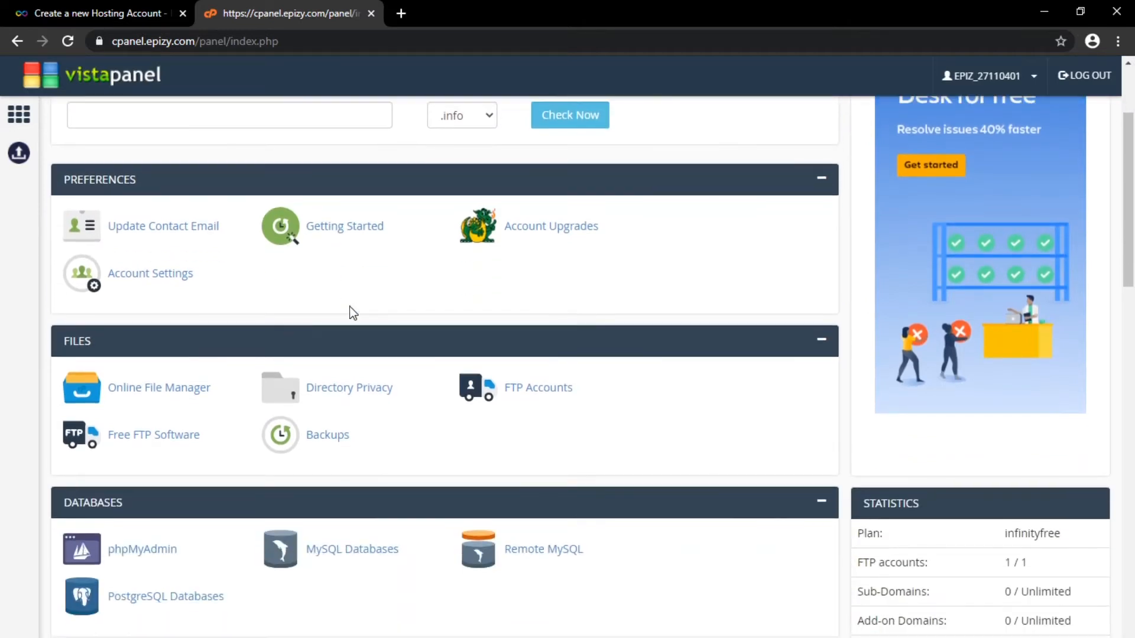
{"action": "scroll", "coordinate": [357, 323], "scroll_direction": "down", "scroll_amount": 3}
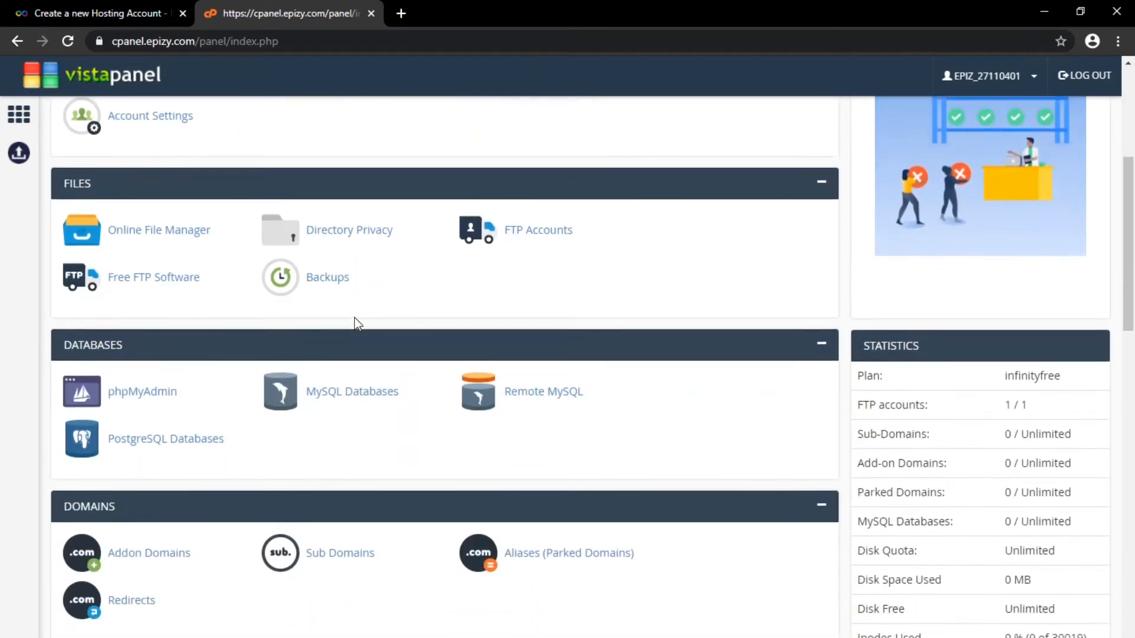
{"action": "scroll", "coordinate": [357, 323], "scroll_direction": "down", "scroll_amount": 6}
{"action": "scroll", "coordinate": [357, 322], "scroll_direction": "up", "scroll_amount": 6}
{"action": "scroll", "coordinate": [329, 436], "scroll_direction": "down", "scroll_amount": 2}
{"action": "scroll", "coordinate": [330, 436], "scroll_direction": "down", "scroll_amount": 7}
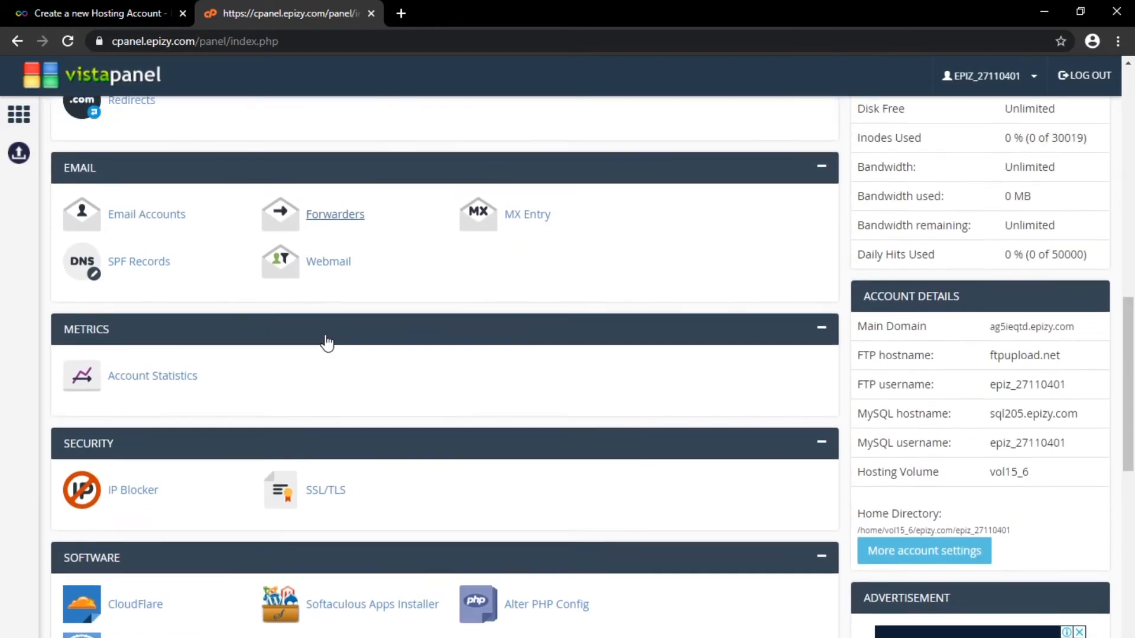
{"action": "scroll", "coordinate": [325, 340], "scroll_direction": "up", "scroll_amount": 1}
{"action": "scroll", "coordinate": [330, 342], "scroll_direction": "up", "scroll_amount": 1}
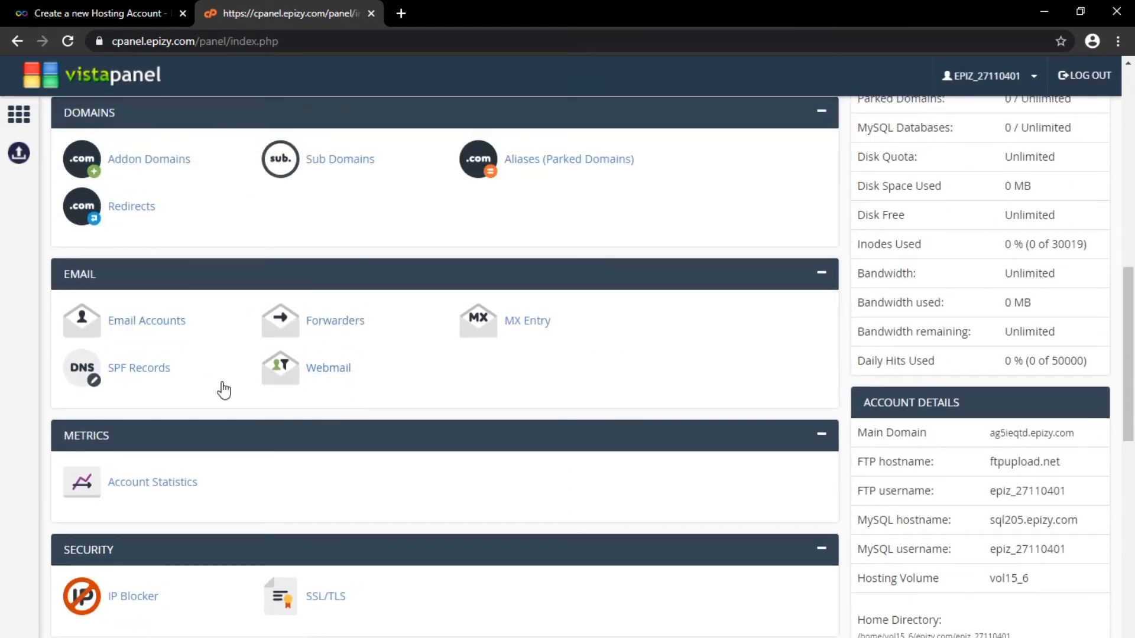
- Examine the control panel's metrics, security, software and advanced sections, and review the preferences and files sections again
{"action": "scroll", "coordinate": [290, 332], "scroll_direction": "down", "scroll_amount": 6}
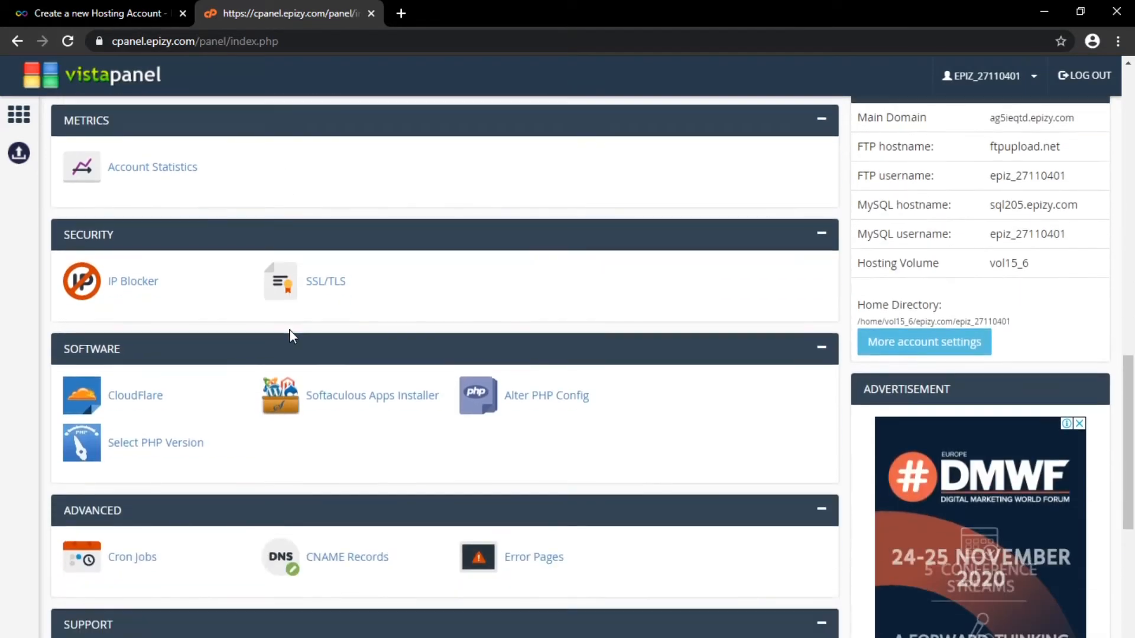
{"action": "scroll", "coordinate": [294, 328], "scroll_direction": "down", "scroll_amount": 5}
{"action": "scroll", "coordinate": [299, 331], "scroll_direction": "up", "scroll_amount": 15}
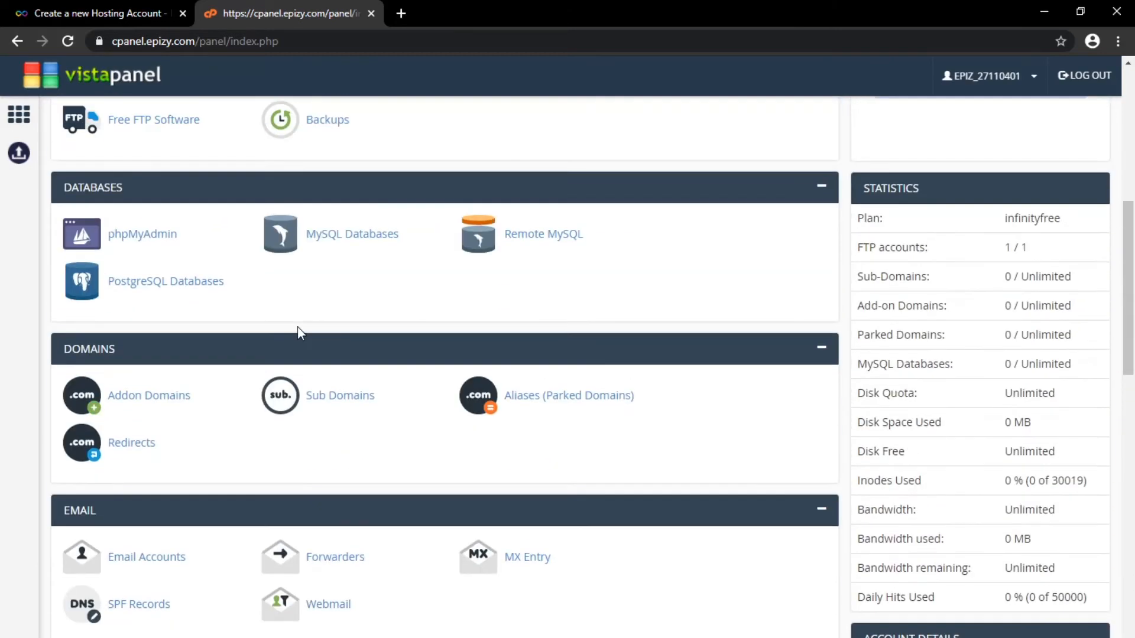
{"action": "scroll", "coordinate": [297, 326], "scroll_direction": "up", "scroll_amount": 7}
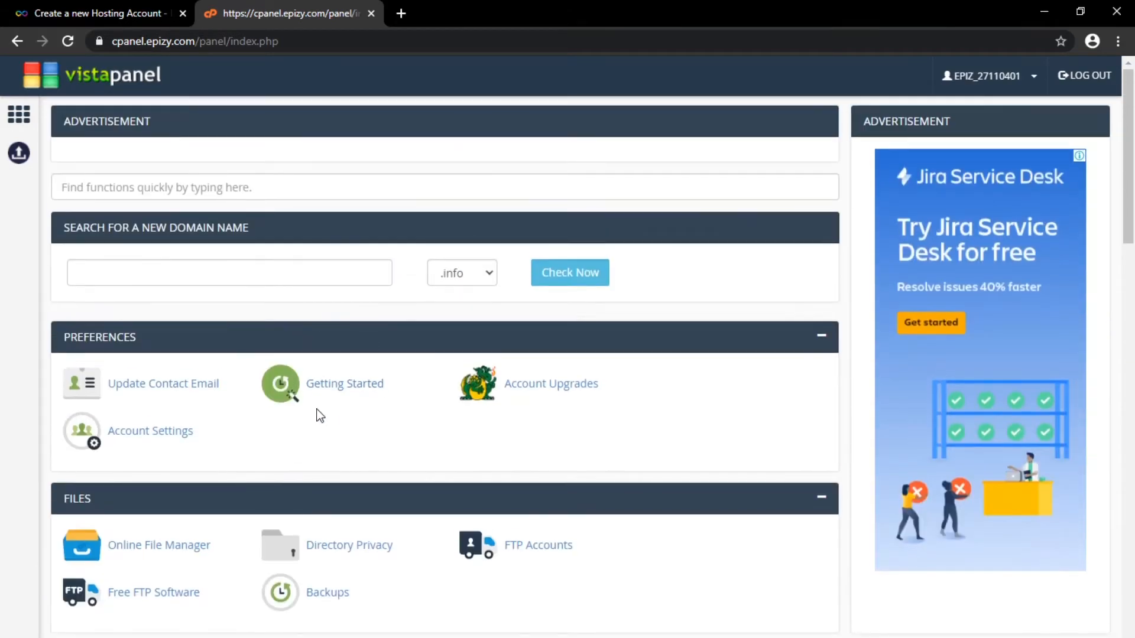
{"action": "scroll", "coordinate": [520, 402], "scroll_direction": "down", "scroll_amount": 2}
{"action": "scroll", "coordinate": [520, 402], "scroll_direction": "up", "scroll_amount": 3}
{"action": "scroll", "coordinate": [520, 402], "scroll_direction": "down", "scroll_amount": 2}
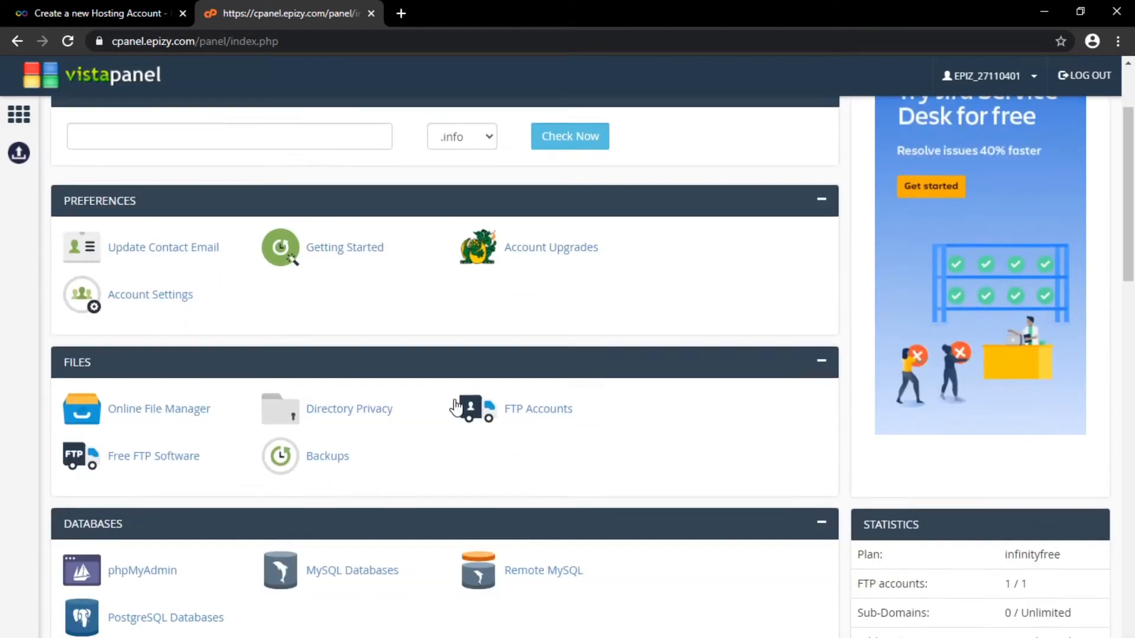
{"action": "scroll", "coordinate": [521, 402], "scroll_direction": "up", "scroll_amount": 3}
- Return to the InfinityFree account creation page and open the new hosting account in the client area
{"action": "left_click", "coordinate": [123, 13]}
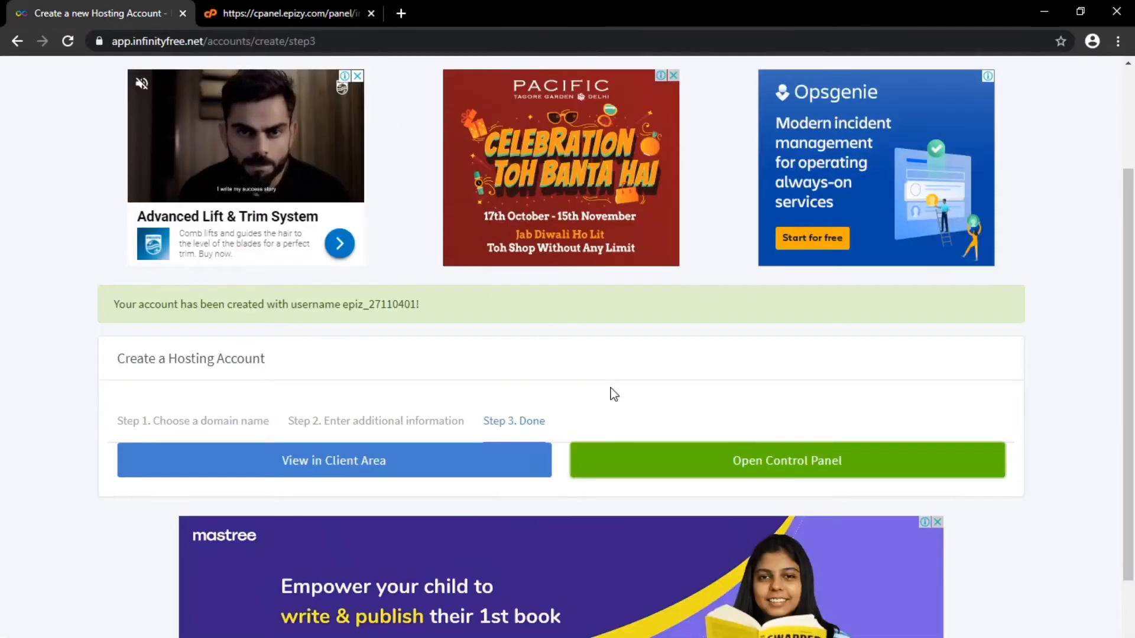
{"action": "left_click", "coordinate": [432, 467]}
{"action": "scroll", "coordinate": [367, 436], "scroll_direction": "down", "scroll_amount": 4}
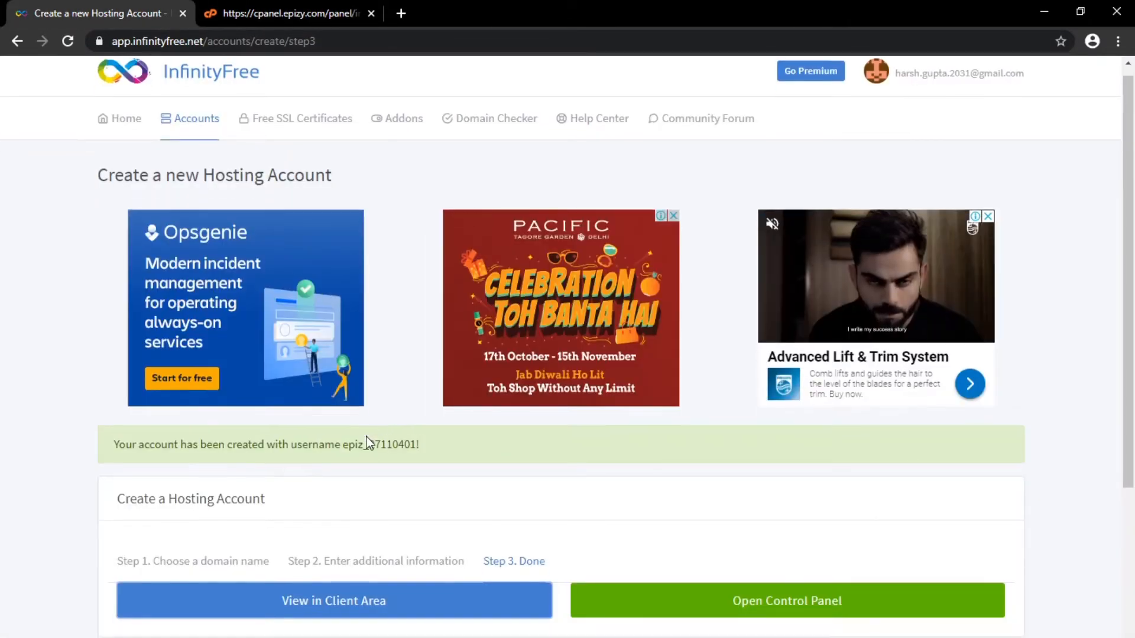
{"action": "left_click", "coordinate": [391, 389]}
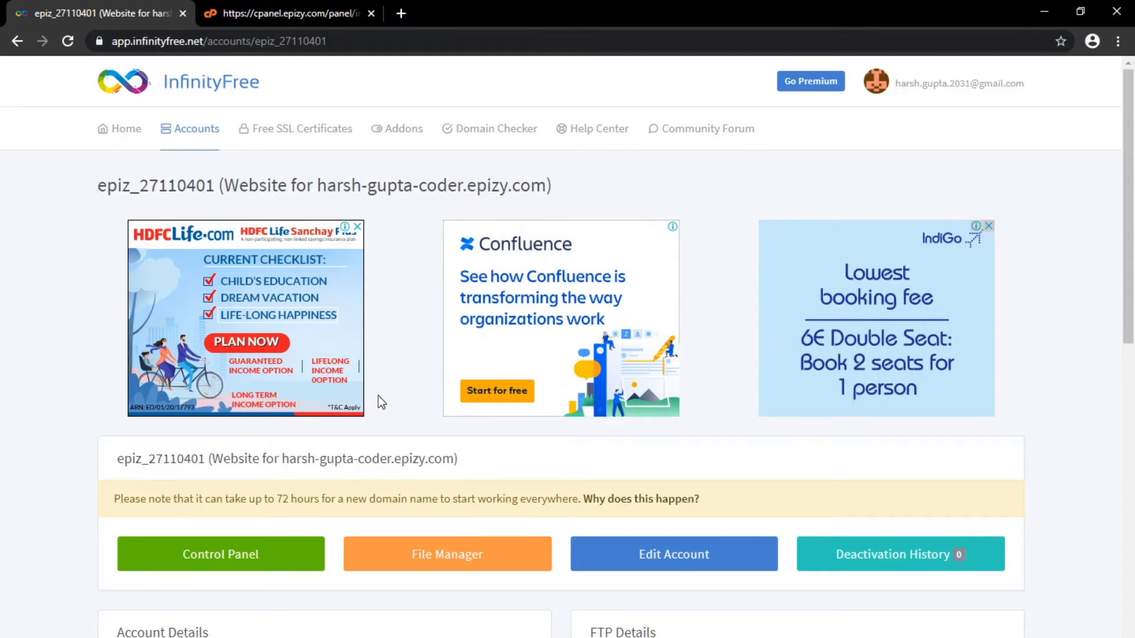
- Read the notice about new domain names on the account page and look over the account and FTP details
{"action": "scroll", "coordinate": [147, 426], "scroll_direction": "down", "scroll_amount": 5}
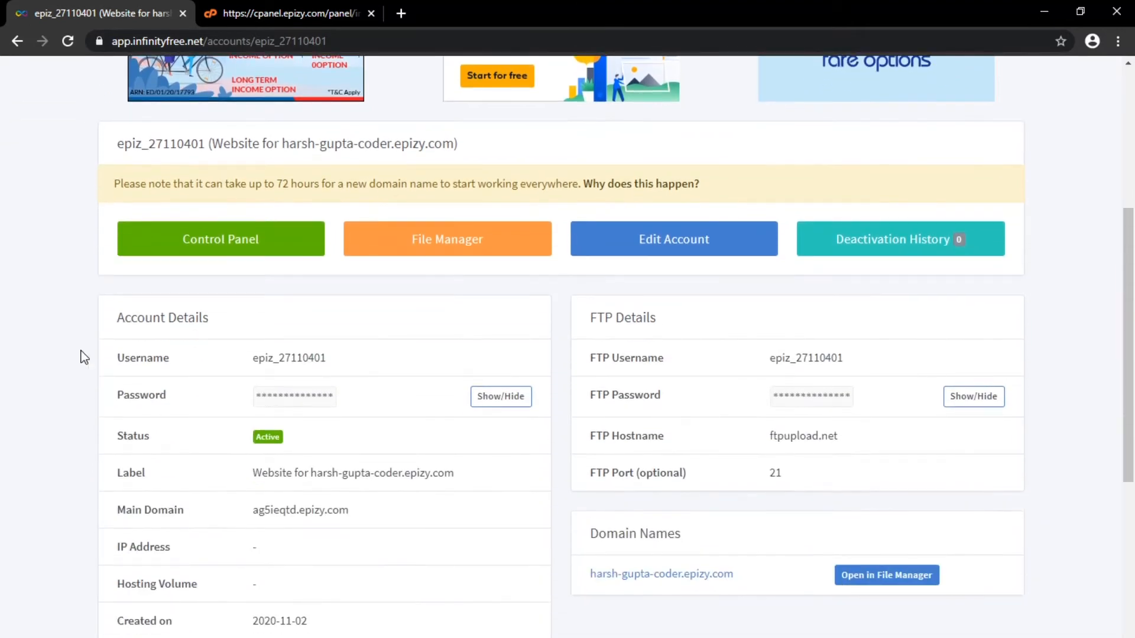
{"action": "left_click_drag", "start_coordinate": [114, 184], "coordinate": [573, 189]}
{"action": "left_click", "coordinate": [576, 199]}
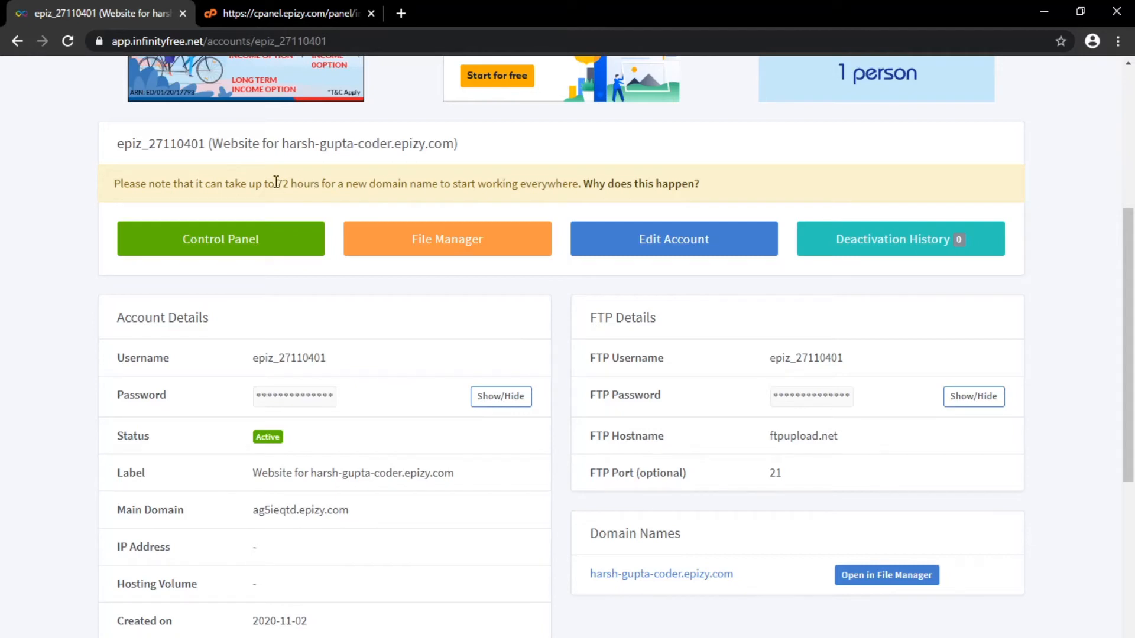
{"action": "left_click_drag", "start_coordinate": [276, 182], "coordinate": [319, 184]}
{"action": "left_click", "coordinate": [148, 187]}
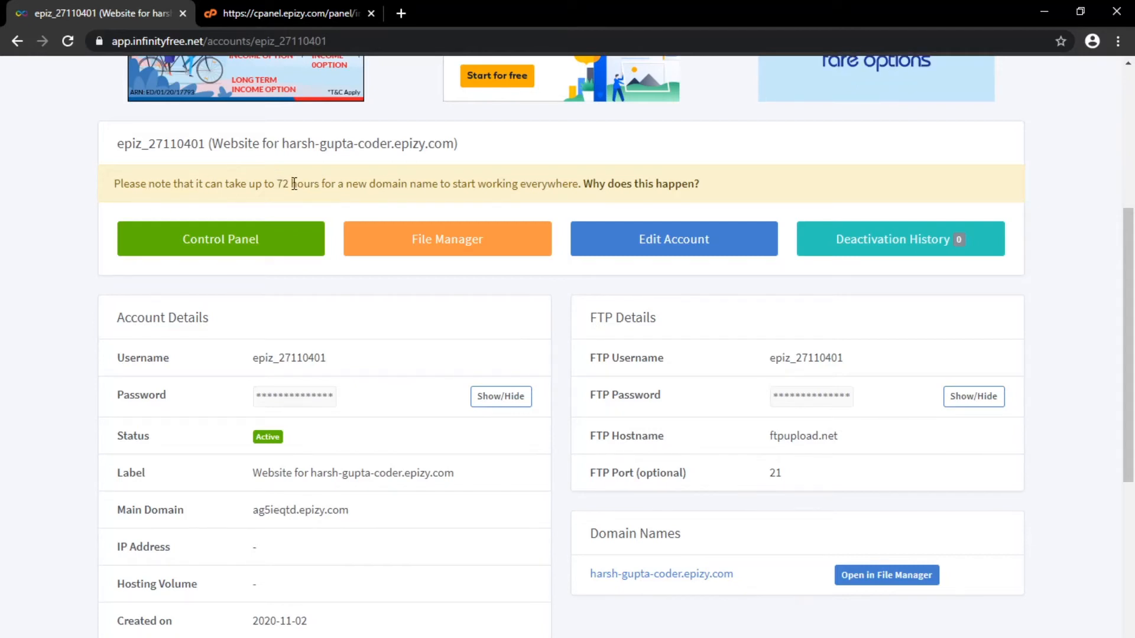
{"action": "left_click_drag", "start_coordinate": [577, 183], "coordinate": [82, 197]}
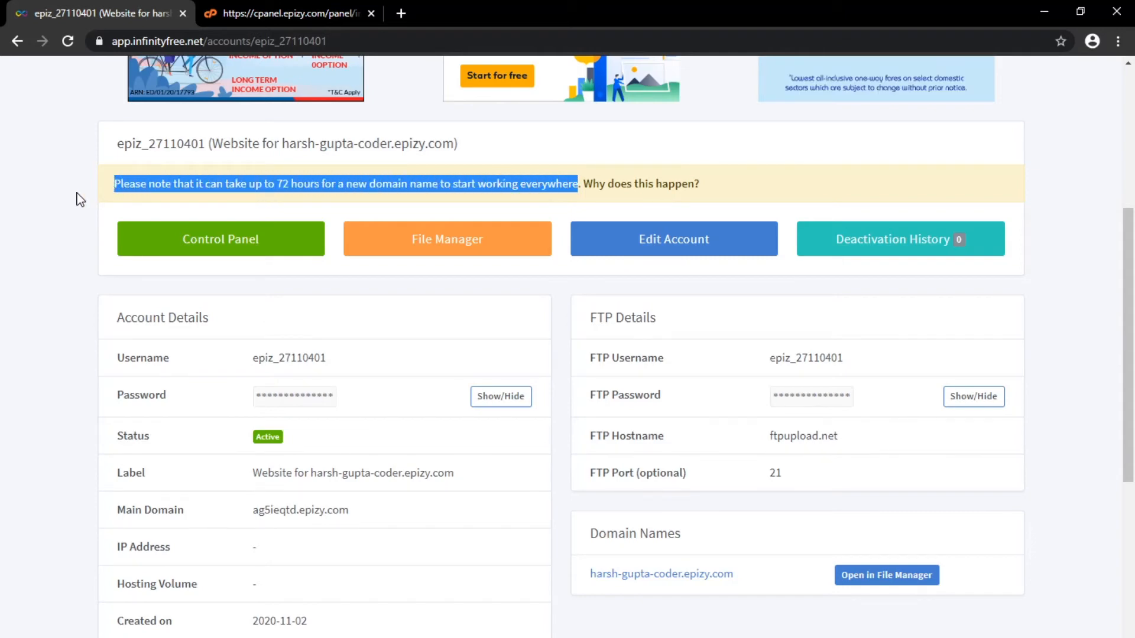
{"action": "left_click", "coordinate": [82, 197]}
{"action": "scroll", "coordinate": [81, 321], "scroll_direction": "down", "scroll_amount": 1}
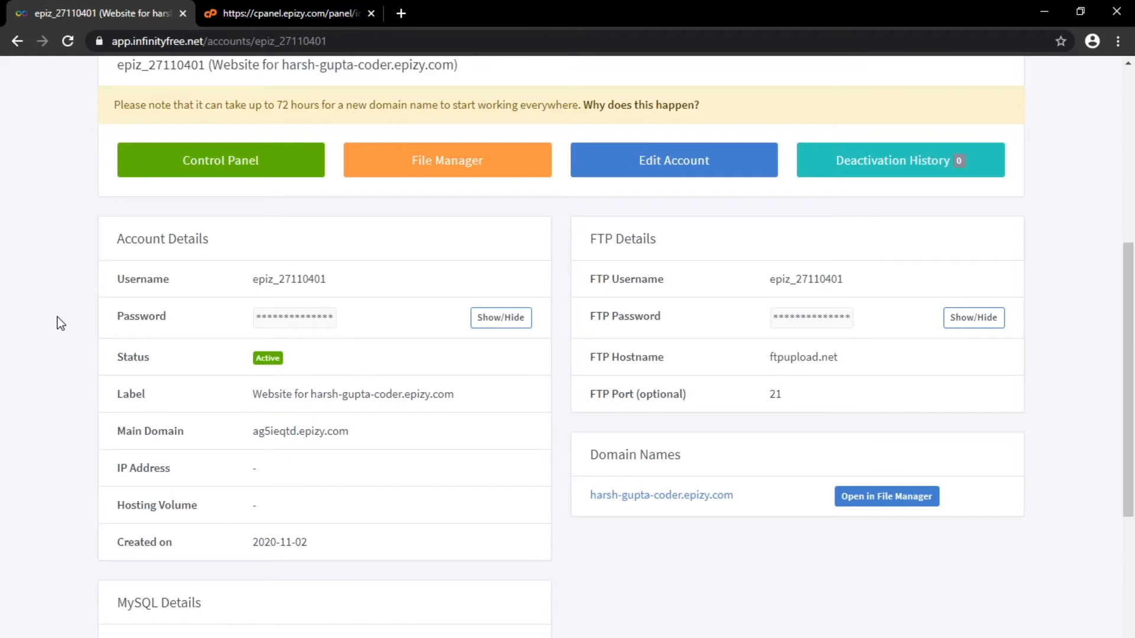
{"action": "scroll", "coordinate": [61, 314], "scroll_direction": "up", "scroll_amount": 3}
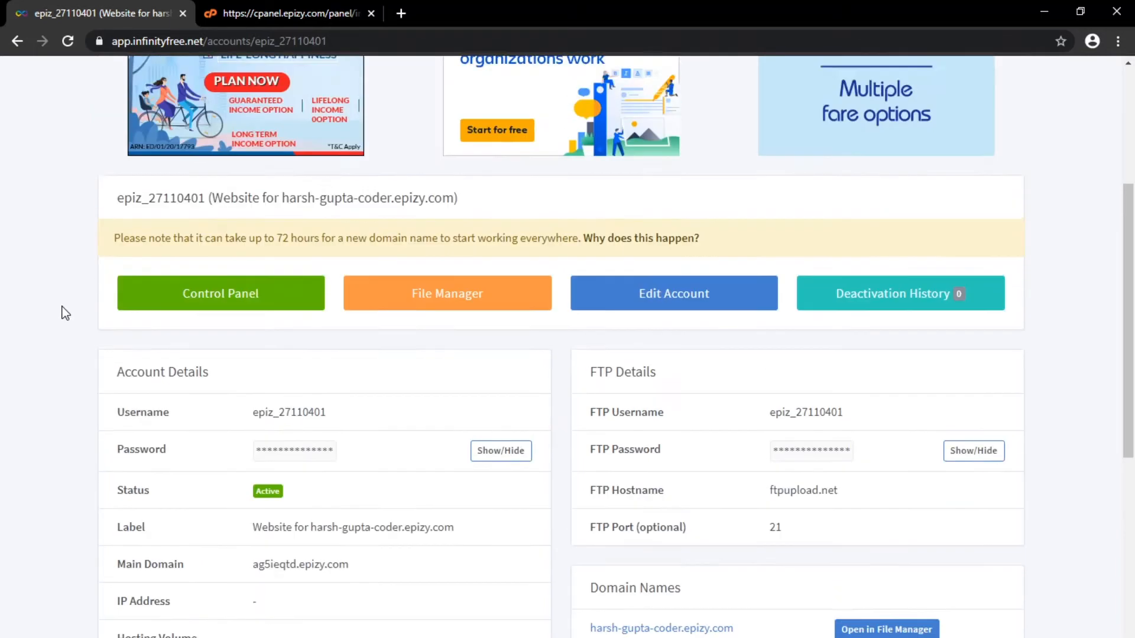
{"action": "scroll", "coordinate": [60, 313], "scroll_direction": "down", "scroll_amount": 3}
- Load the new website in a separate browser tab, using the owner's full name followed by "-coder.epizy.com" as the address
{"action": "left_click", "coordinate": [401, 14]}
{"action": "left_click", "coordinate": [411, 33]}
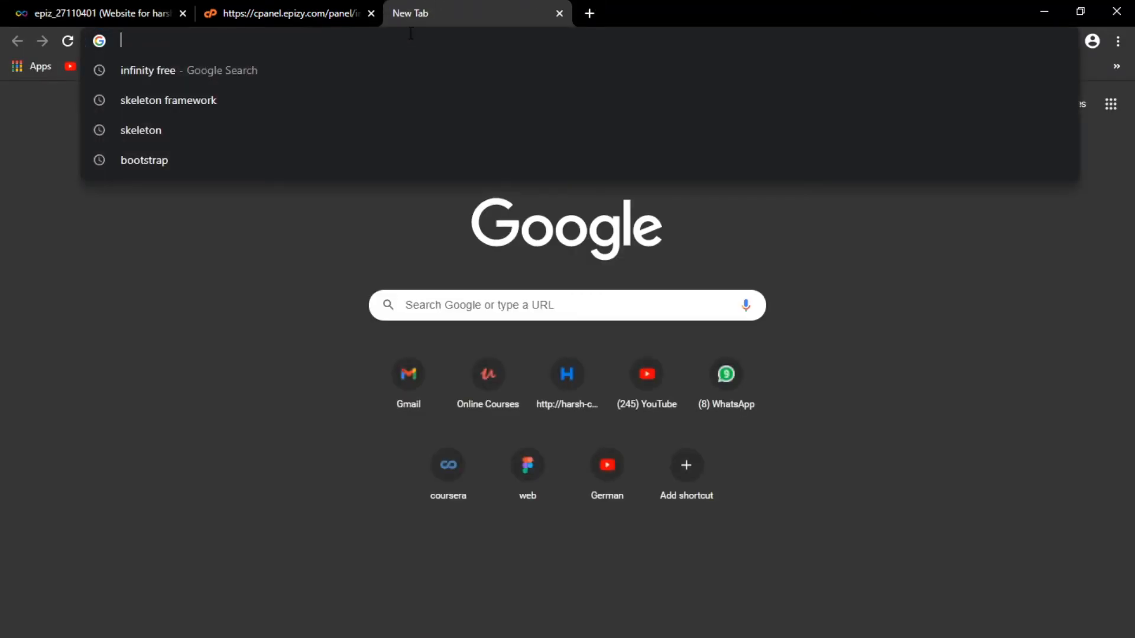
{"action": "type", "text": "harsh"}
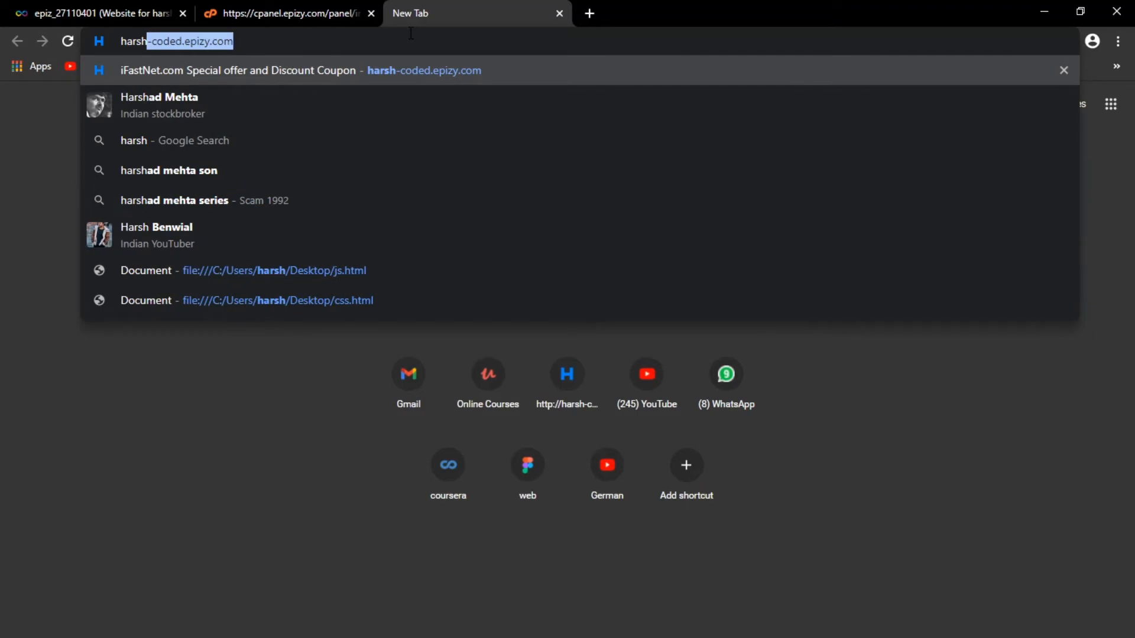
{"action": "type", "text": "-gup"}
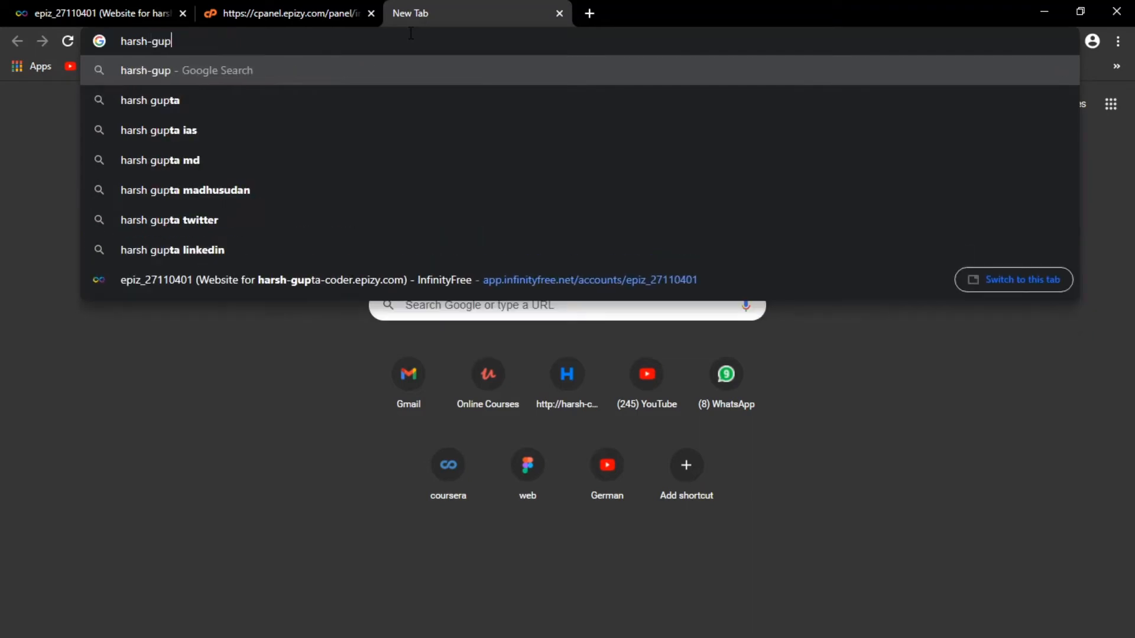
{"action": "type", "text": "ta"}
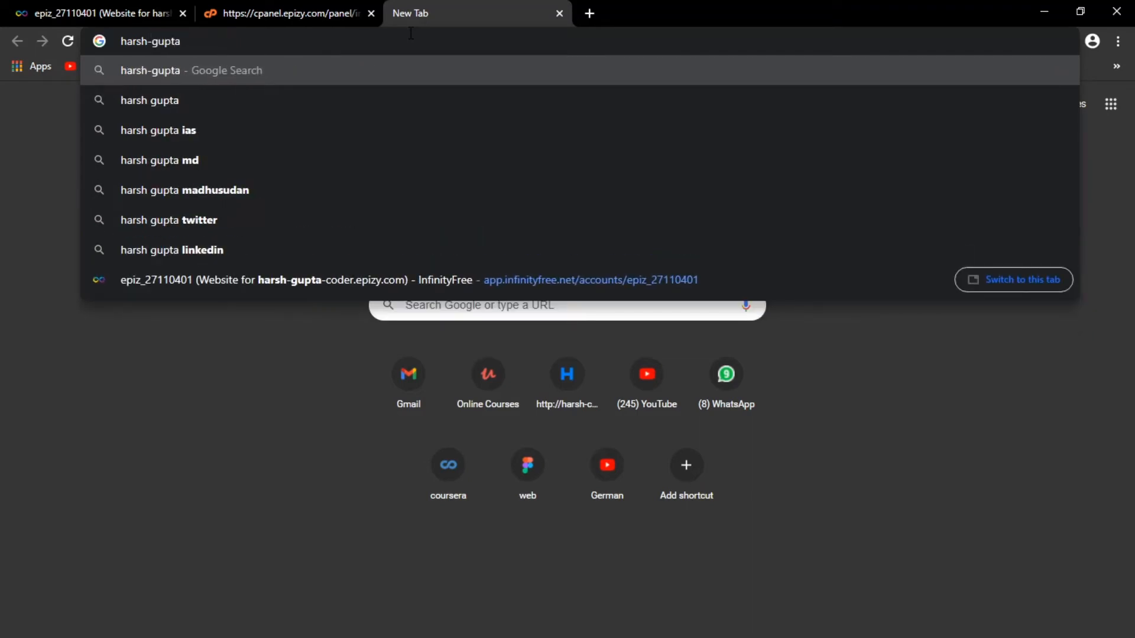
{"action": "type", "text": "-coder."}
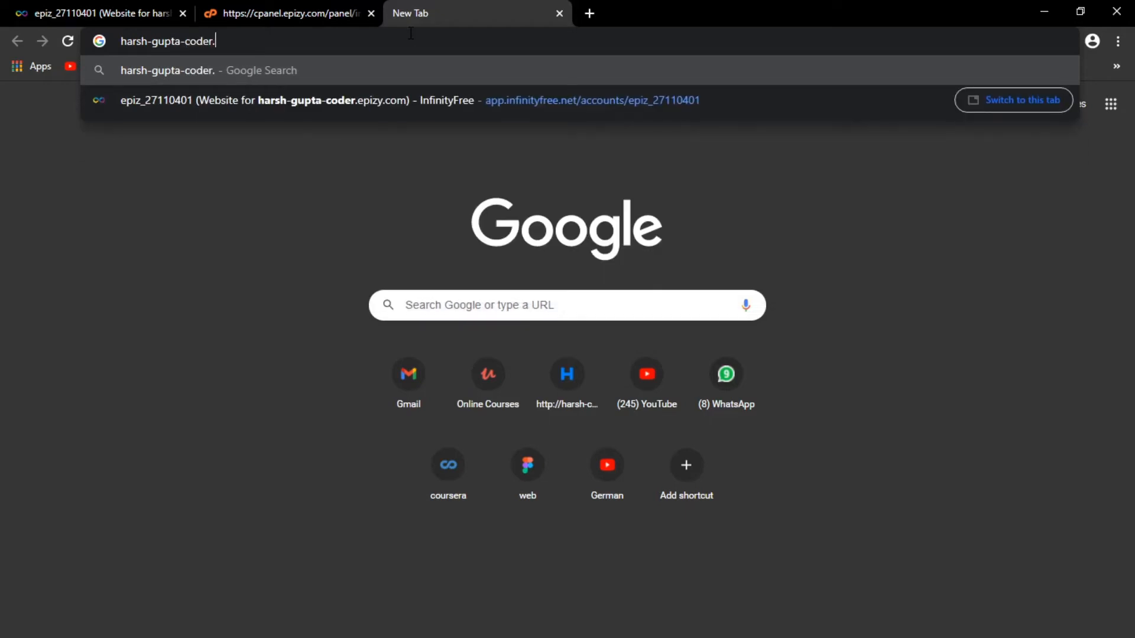
{"action": "type", "text": "epizy"}
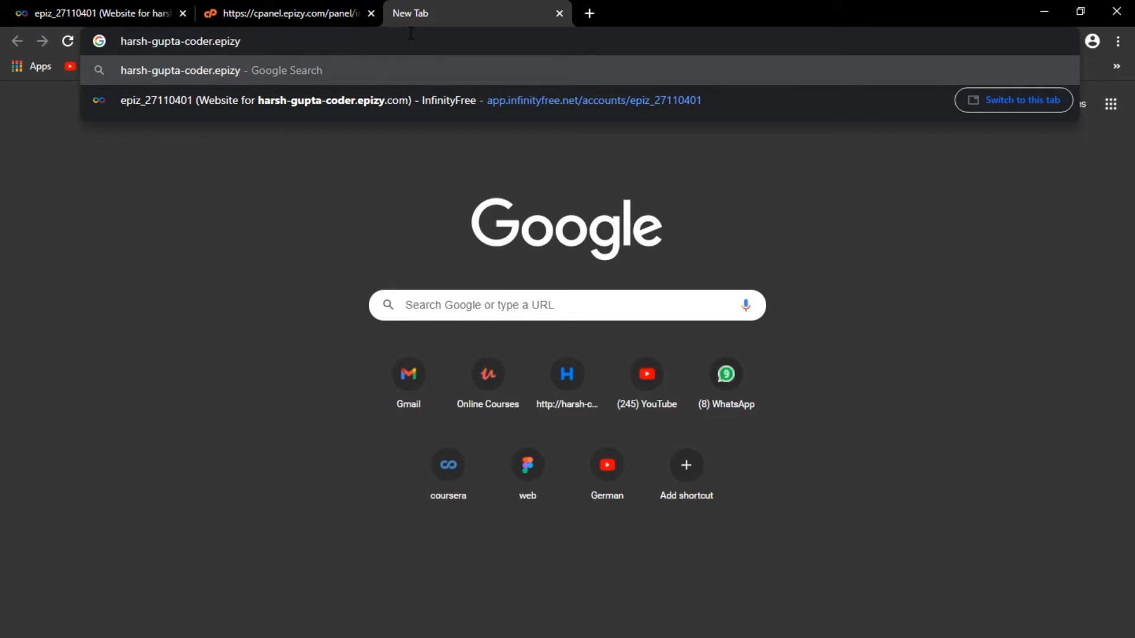
{"action": "type", "text": ".ocm"}
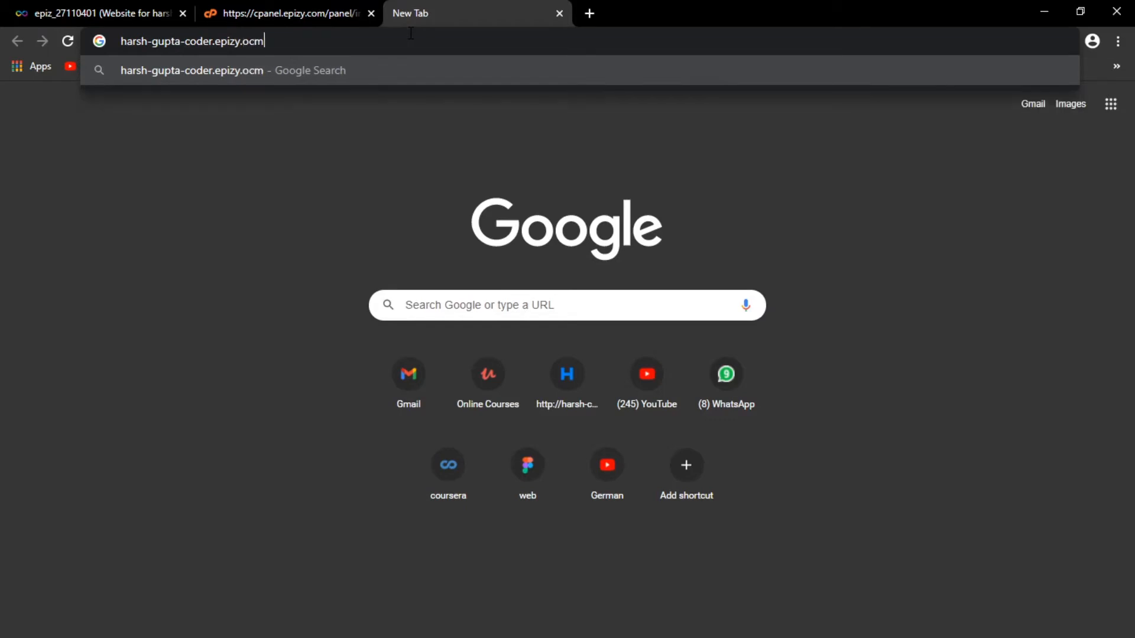
{"action": "key", "text": "BackSpace"}
{"action": "key", "text": "BackSpace"}
{"action": "key", "text": "BackSpace"}
{"action": "key", "text": "BackSpace"}
{"action": "type", "text": ".com"}
{"action": "key", "text": "Return"}
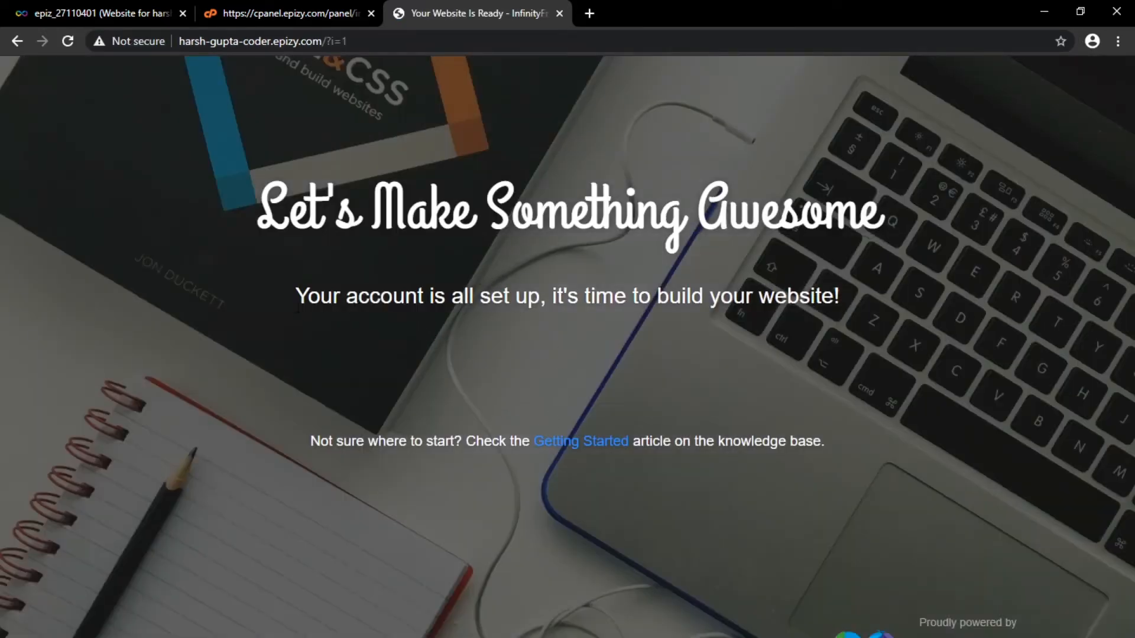
- Examine the new website's default landing page and its address, and close its tab
{"action": "left_click_drag", "start_coordinate": [297, 302], "coordinate": [787, 295]}
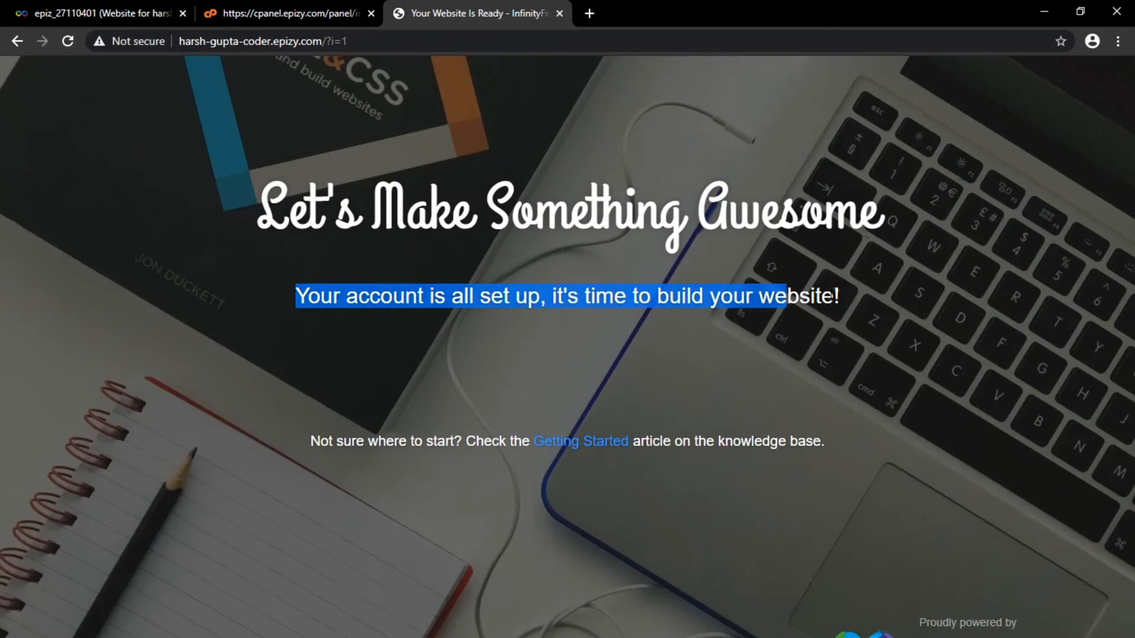
{"action": "left_click", "coordinate": [588, 148]}
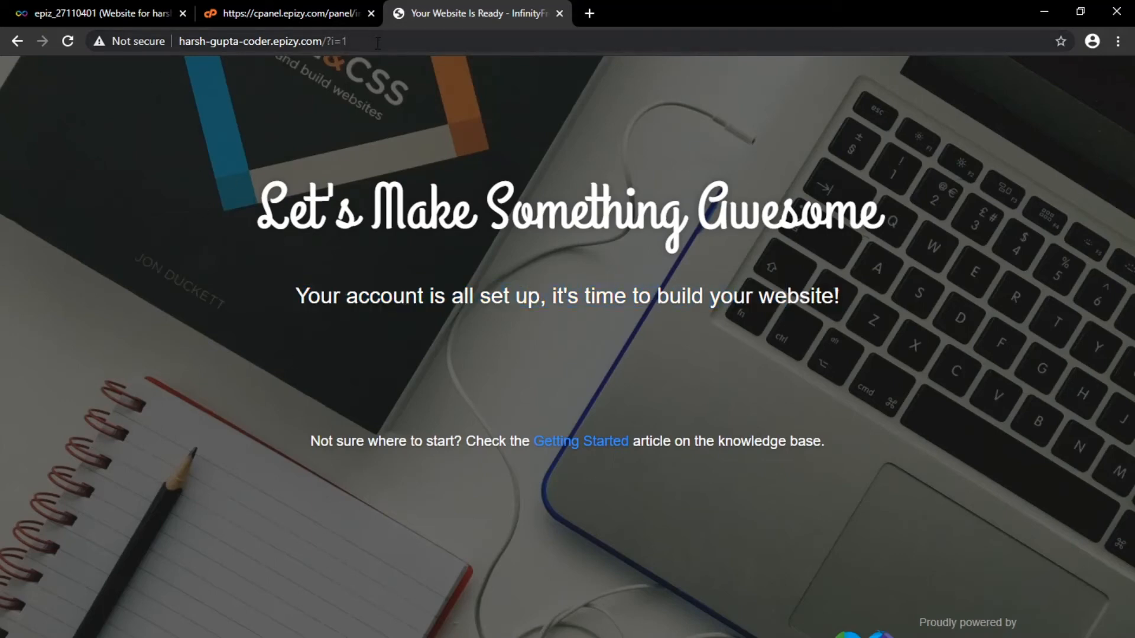
{"action": "left_click_drag", "start_coordinate": [378, 43], "coordinate": [177, 49]}
{"action": "left_click_drag", "start_coordinate": [203, 112], "coordinate": [348, 224]}
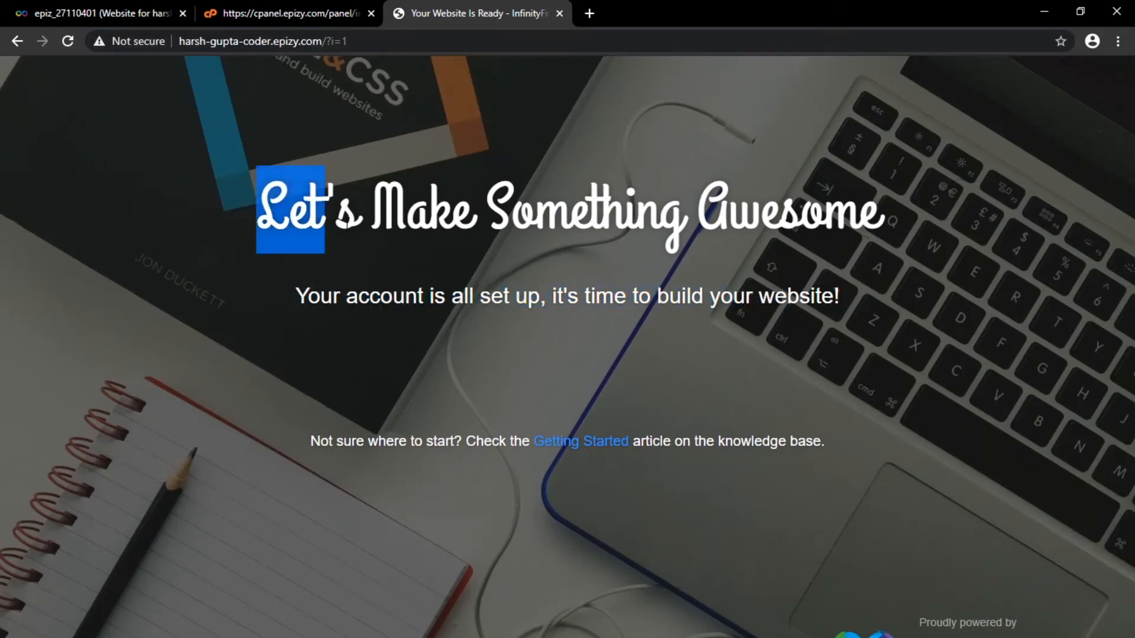
{"action": "left_click", "coordinate": [907, 421]}
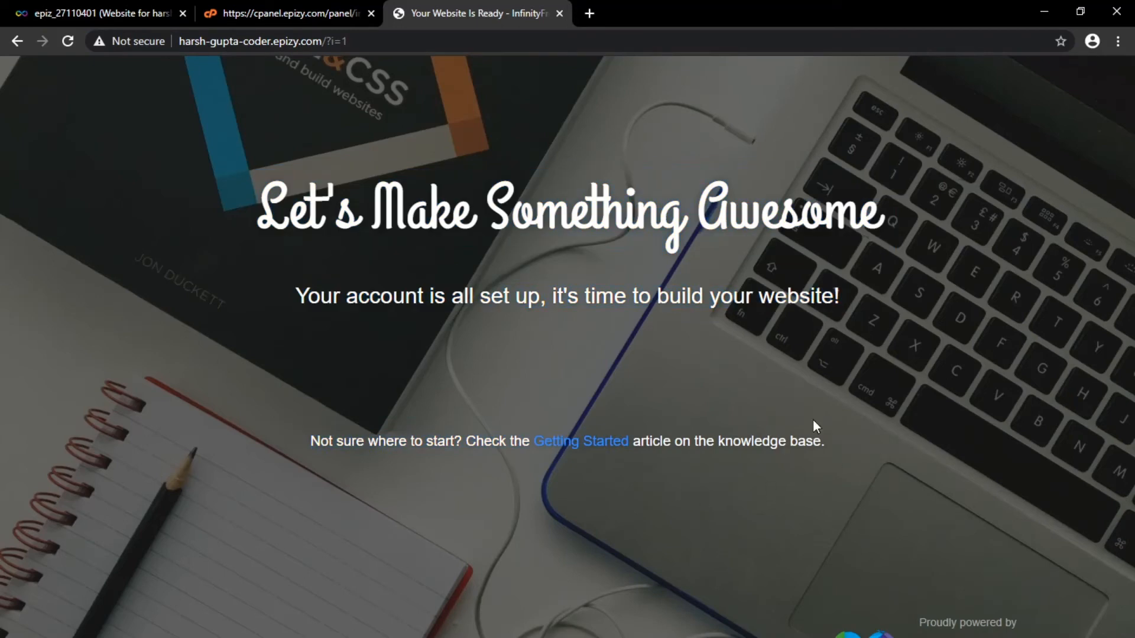
{"action": "left_click", "coordinate": [560, 12]}
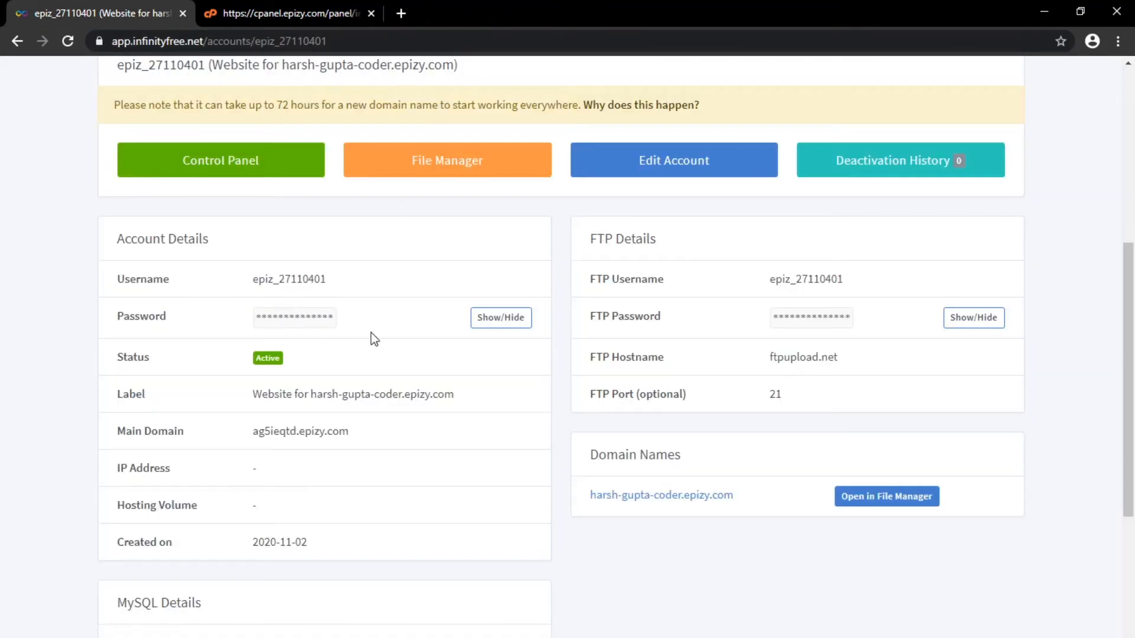
- Check the website label in the hosting account's details
{"action": "scroll", "coordinate": [373, 337], "scroll_direction": "down", "scroll_amount": 3}
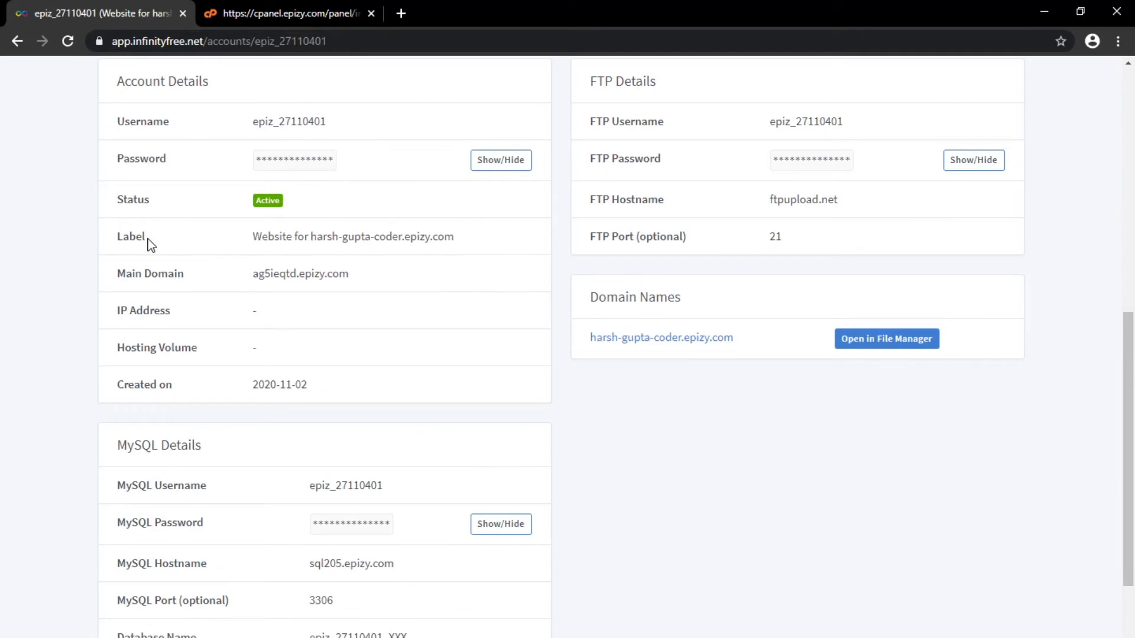
{"action": "left_click_drag", "start_coordinate": [174, 236], "coordinate": [113, 238]}
{"action": "left_click", "coordinate": [281, 237]}
{"action": "left_click_drag", "start_coordinate": [311, 235], "coordinate": [422, 236]}
{"action": "left_click", "coordinate": [438, 243]}
- Look over the hosting account's management options along with its domain, FTP and MySQL details
{"action": "scroll", "coordinate": [394, 279], "scroll_direction": "up", "scroll_amount": 4}
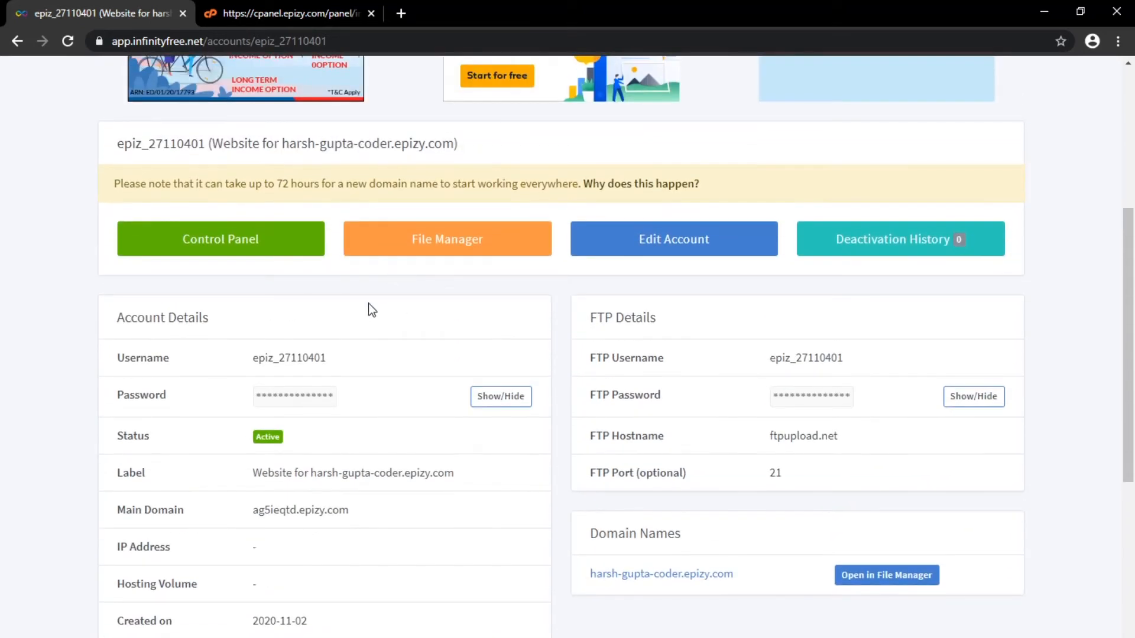
{"action": "scroll", "coordinate": [368, 355], "scroll_direction": "down", "scroll_amount": 1}
{"action": "scroll", "coordinate": [370, 344], "scroll_direction": "down", "scroll_amount": 3}
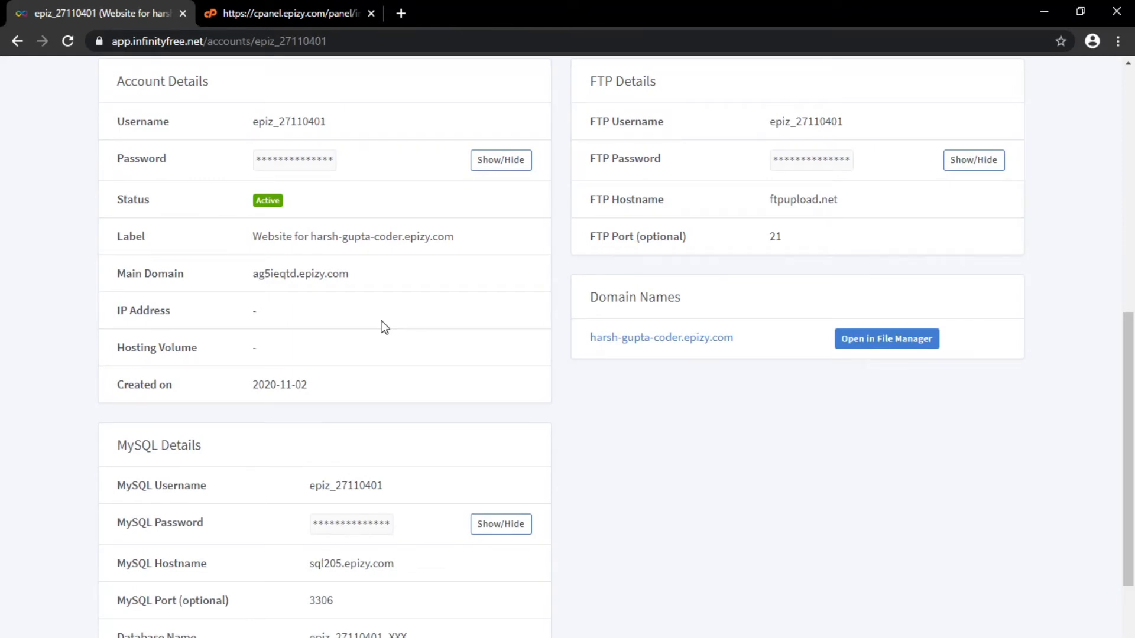
{"action": "scroll", "coordinate": [384, 327], "scroll_direction": "up", "scroll_amount": 10}
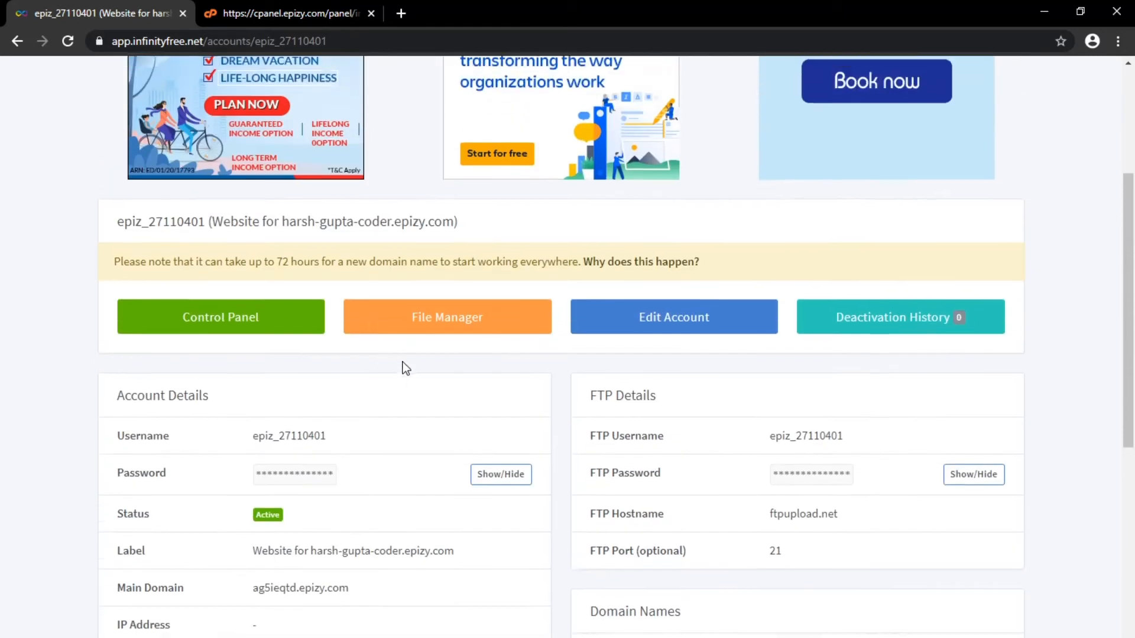
{"action": "scroll", "coordinate": [38, 387], "scroll_direction": "down", "scroll_amount": 6}
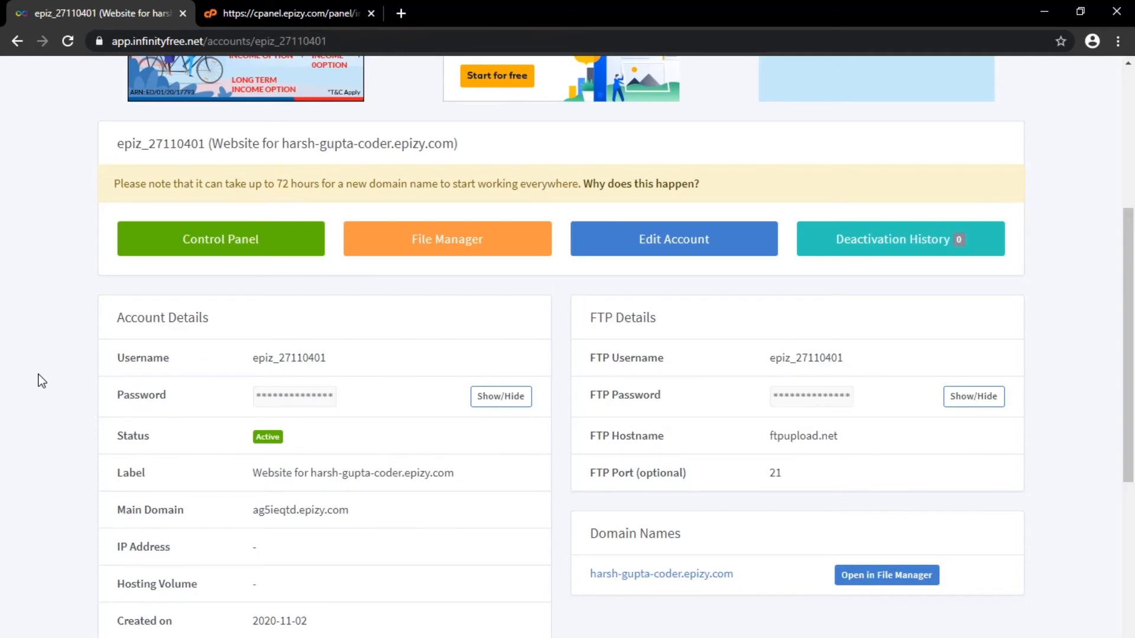
{"action": "scroll", "coordinate": [287, 407], "scroll_direction": "down", "scroll_amount": 2}
{"action": "scroll", "coordinate": [274, 380], "scroll_direction": "up", "scroll_amount": 5}
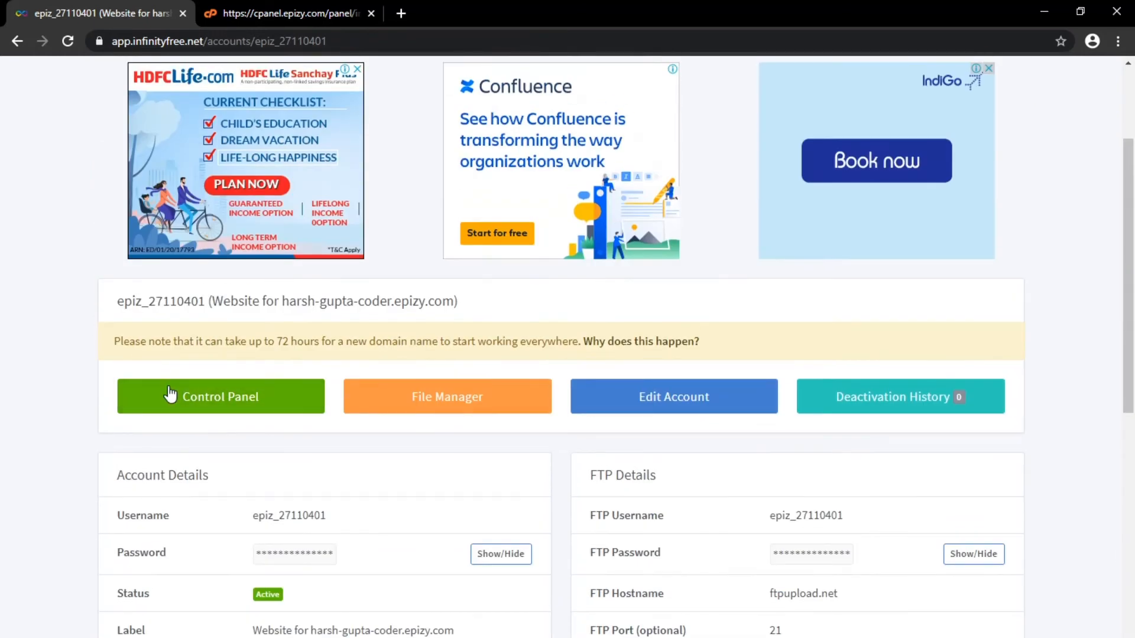
{"action": "scroll", "coordinate": [72, 371], "scroll_direction": "down", "scroll_amount": 1}
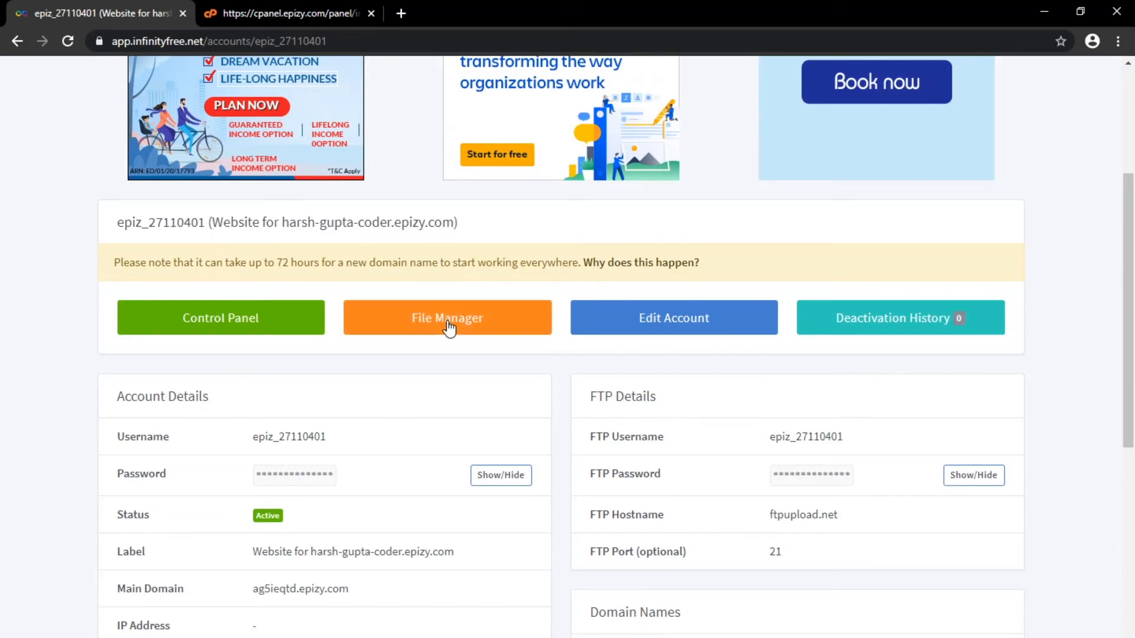
- Copy the website address from the account's label and load it in a new browser tab
{"action": "left_click", "coordinate": [314, 8]}
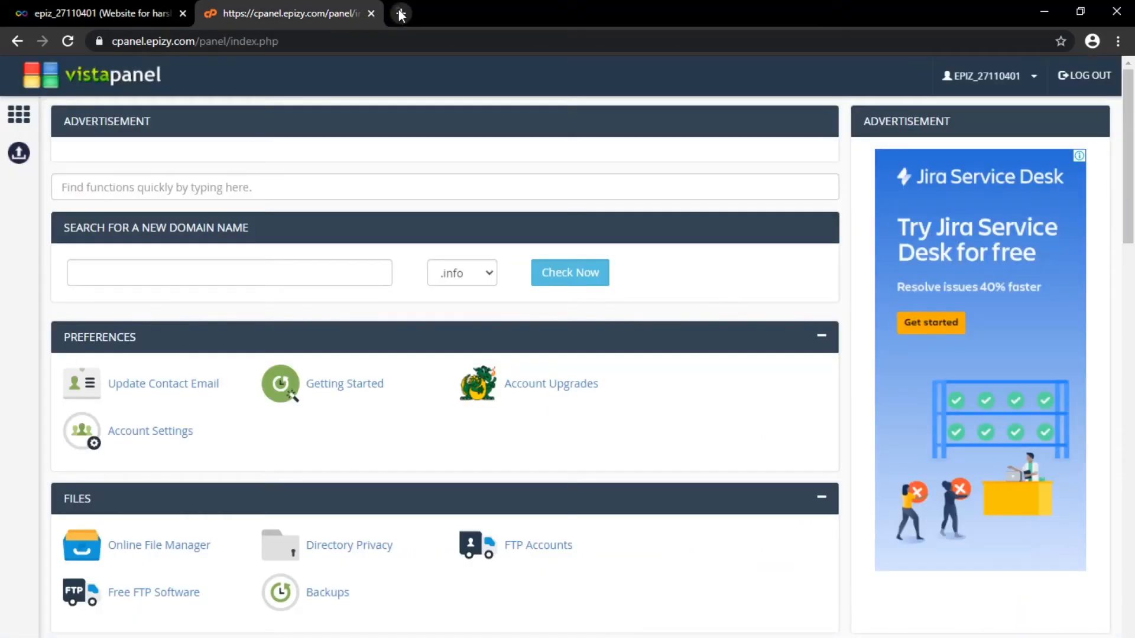
{"action": "left_click", "coordinate": [401, 15]}
{"action": "left_click", "coordinate": [142, 13]}
{"action": "scroll", "coordinate": [331, 431], "scroll_direction": "down", "scroll_amount": 2}
{"action": "left_click_drag", "start_coordinate": [474, 395], "coordinate": [313, 397]}
{"action": "key", "text": "ctrl+c"}
{"action": "key", "text": "ctrl+t"}
{"action": "key", "text": "ctrl+v"}
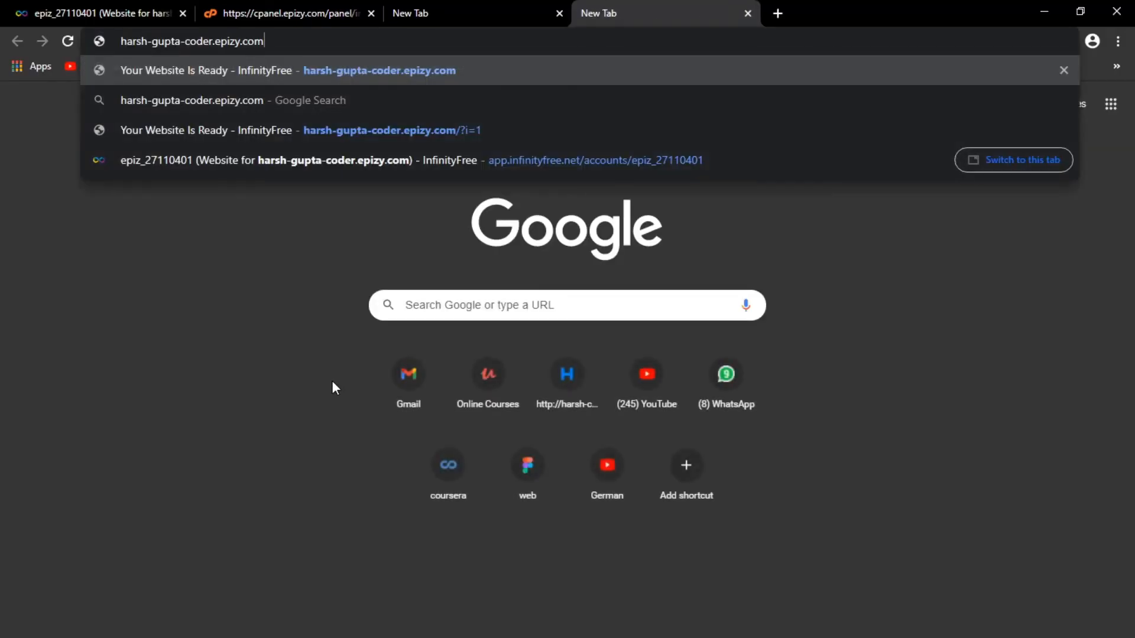
{"action": "key", "text": "Return"}
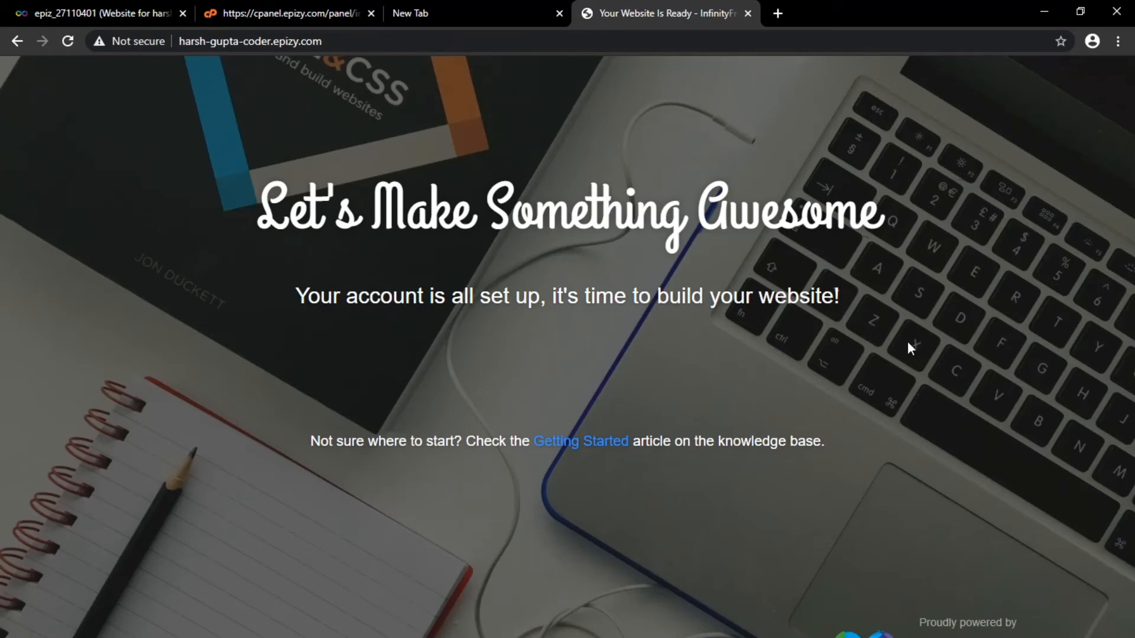
- Open the hosting account's File Manager and go into the htdocs folder
{"action": "left_click", "coordinate": [107, 13]}
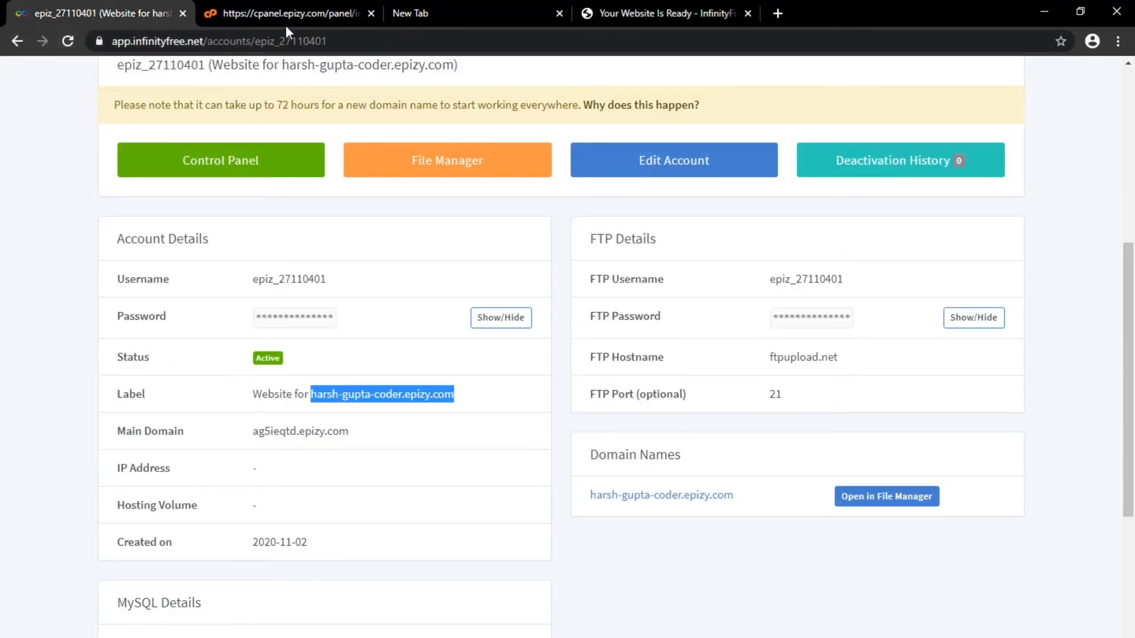
{"action": "left_click", "coordinate": [437, 175]}
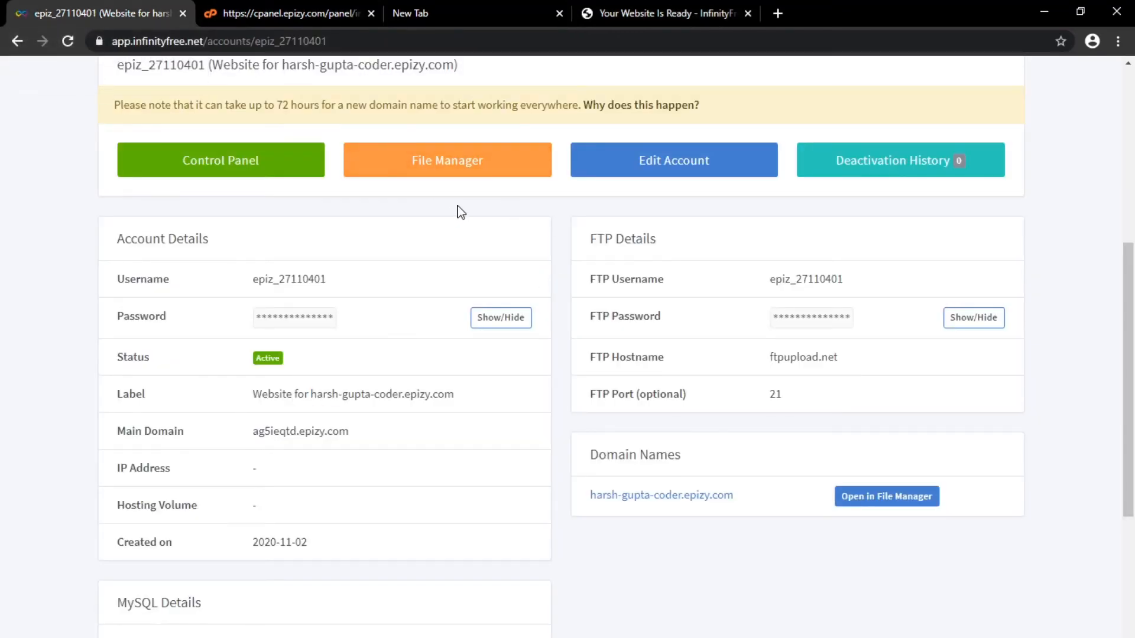
{"action": "left_click", "coordinate": [479, 165]}
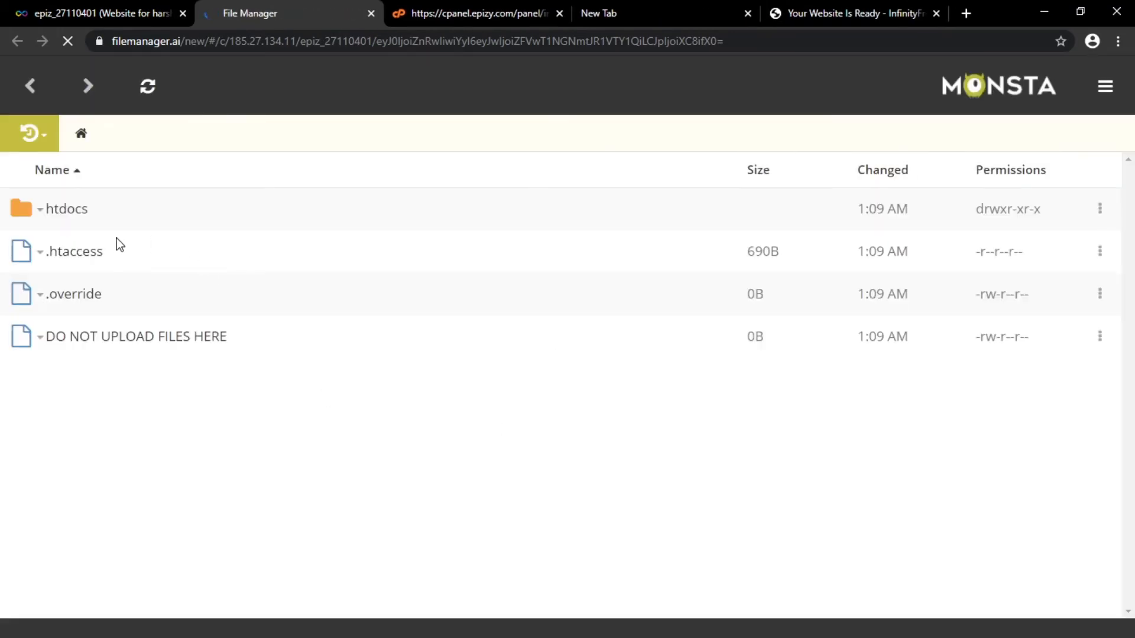
{"action": "left_click", "coordinate": [72, 211]}
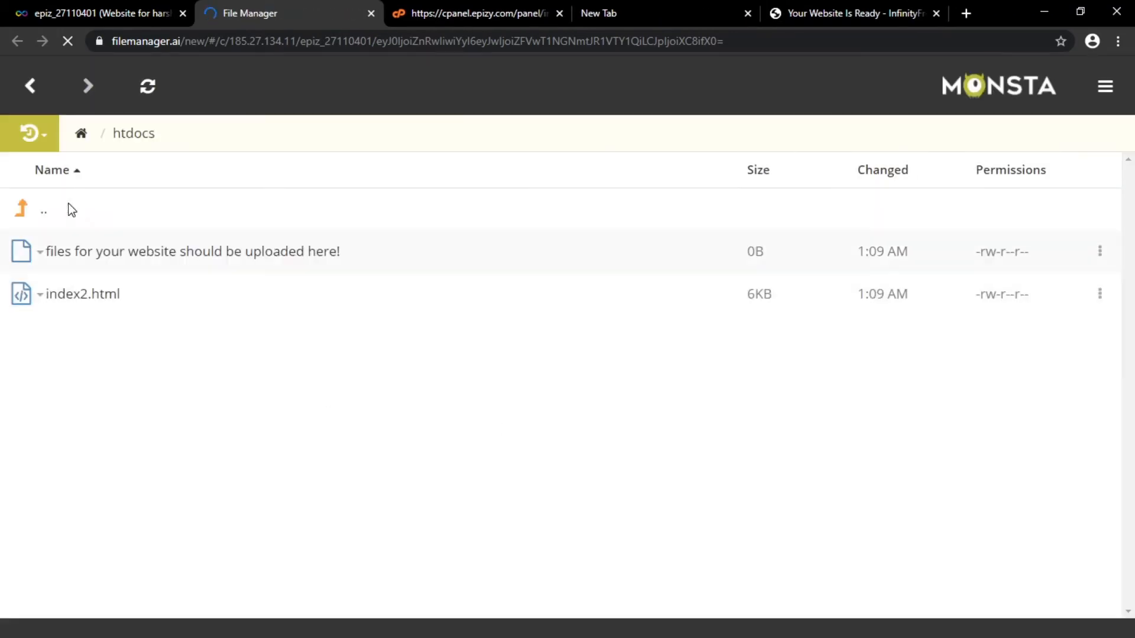
- Delete index2.html and the "files for your website should be uploaded here!" placeholder from the htdocs folder
{"action": "right_click", "coordinate": [113, 308]}
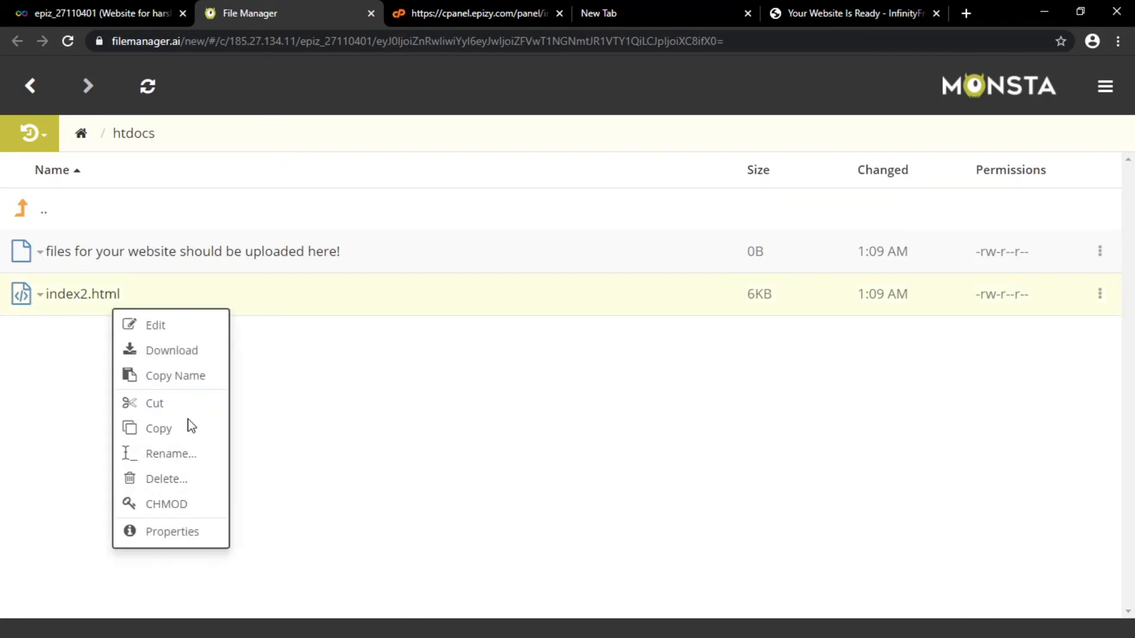
{"action": "left_click", "coordinate": [182, 480]}
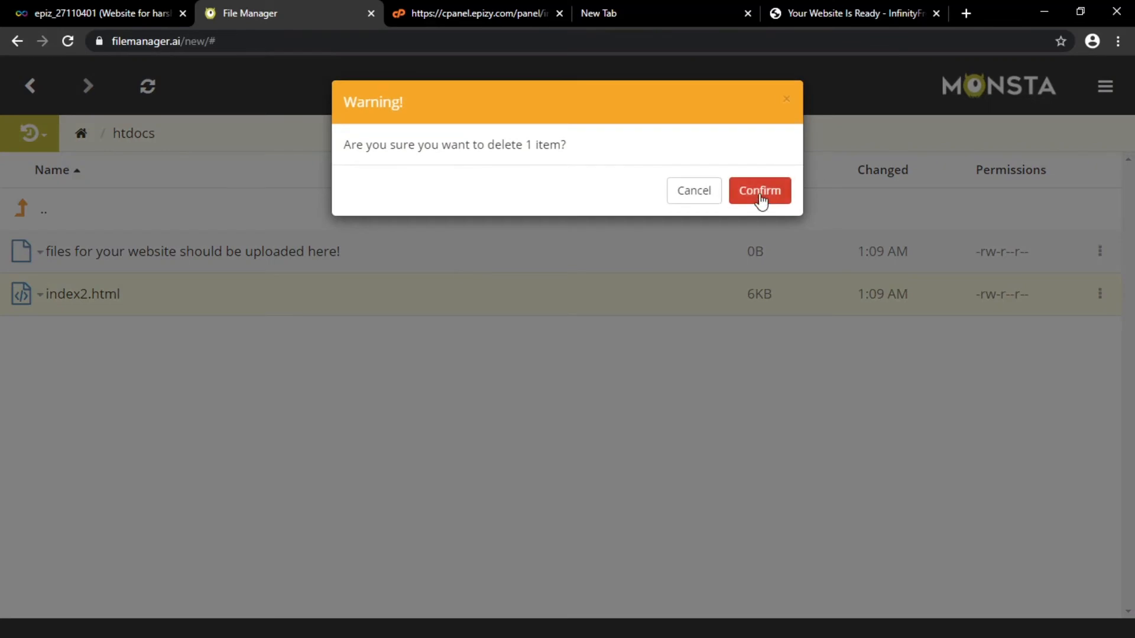
{"action": "left_click", "coordinate": [759, 189]}
{"action": "right_click", "coordinate": [152, 260]}
{"action": "left_click", "coordinate": [95, 321]}
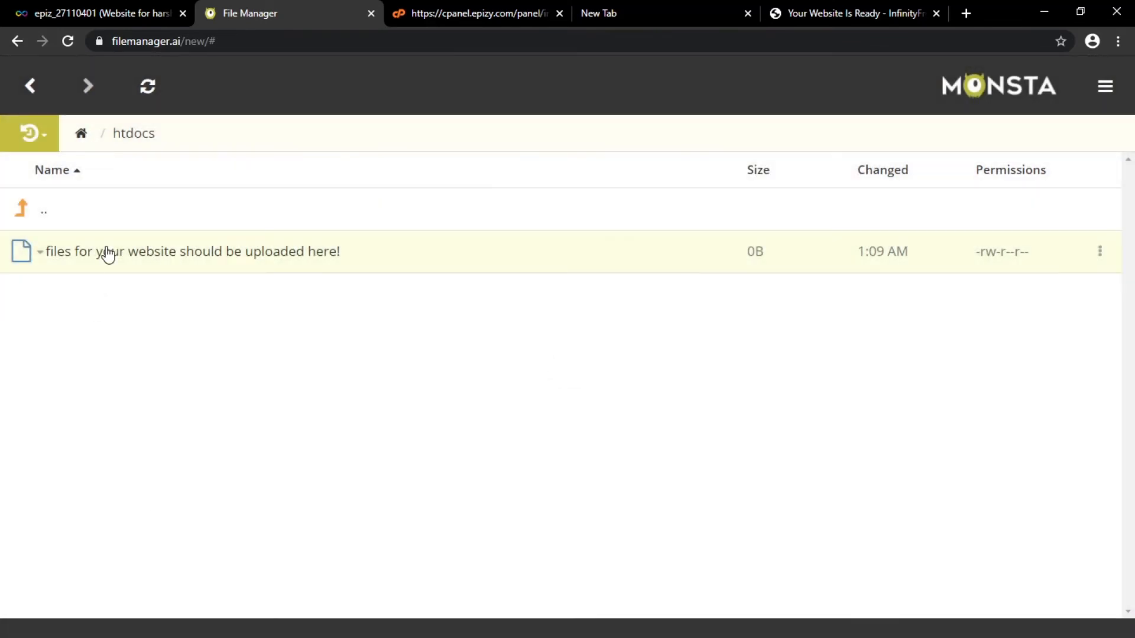
{"action": "right_click", "coordinate": [105, 253]}
{"action": "left_click", "coordinate": [177, 430]}
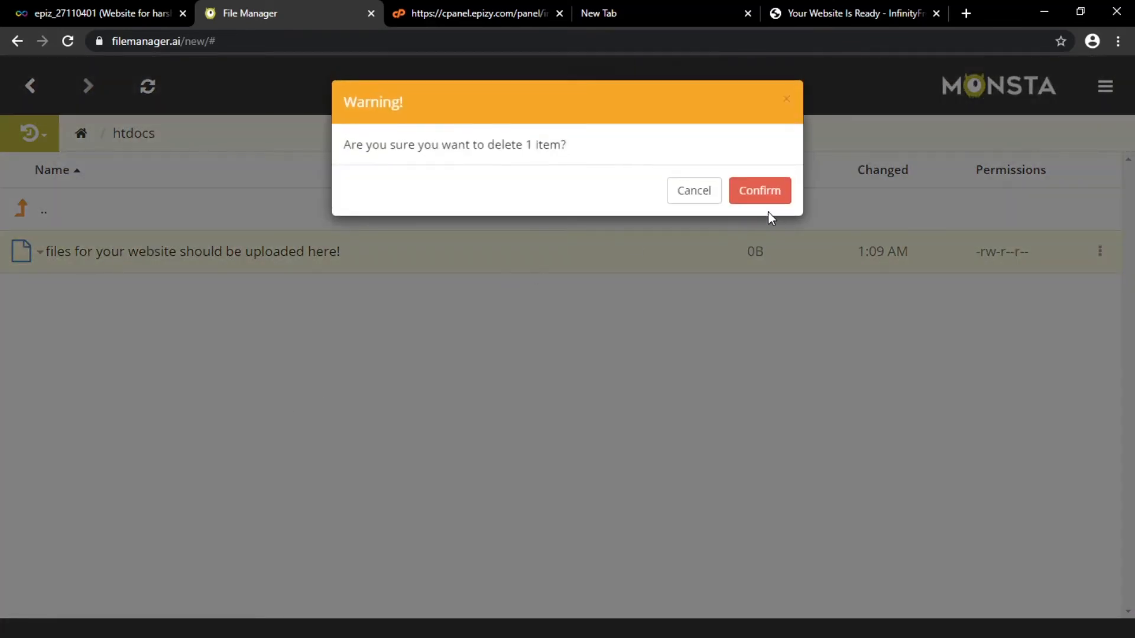
{"action": "left_click", "coordinate": [762, 191]}
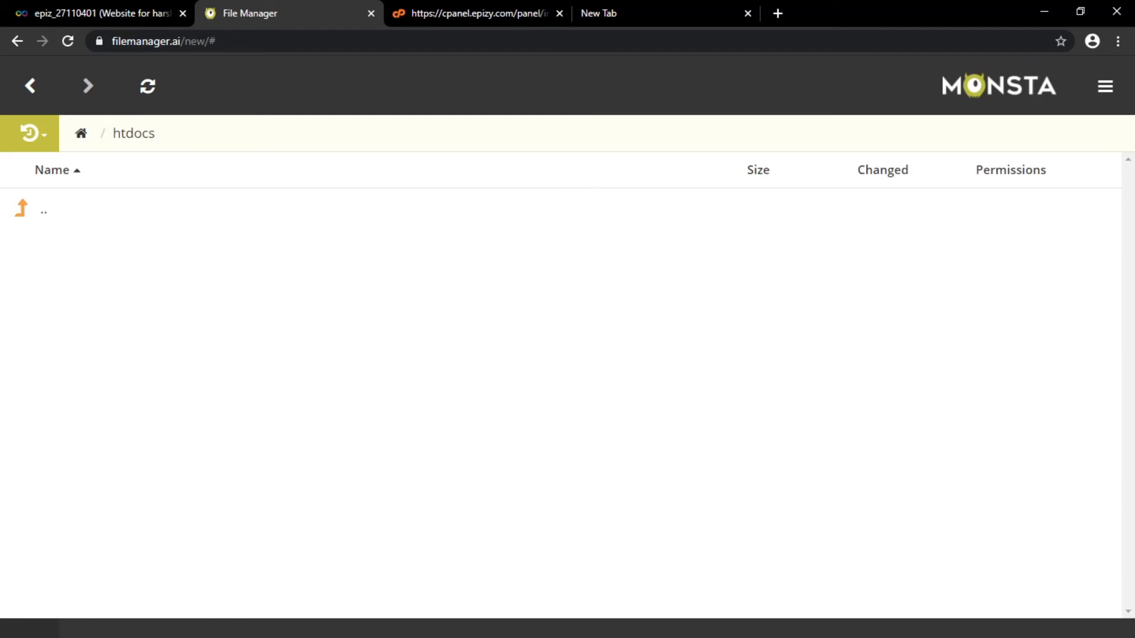
- Upload the index HTML file from the Desktop into the htdocs folder
{"action": "left_click", "coordinate": [30, 628]}
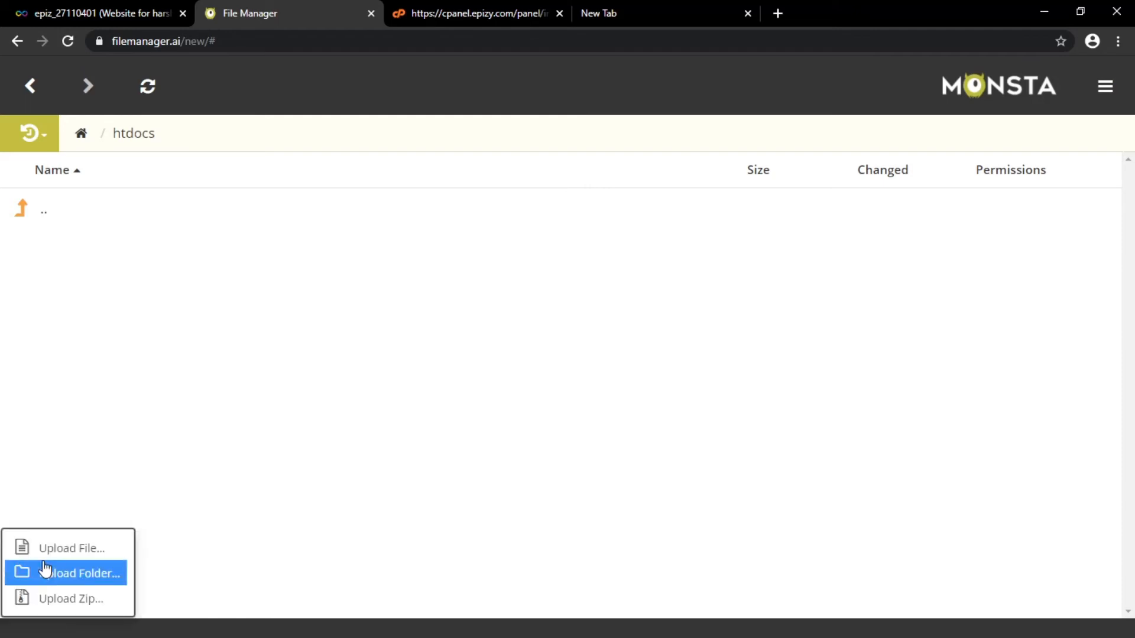
{"action": "left_click", "coordinate": [76, 550]}
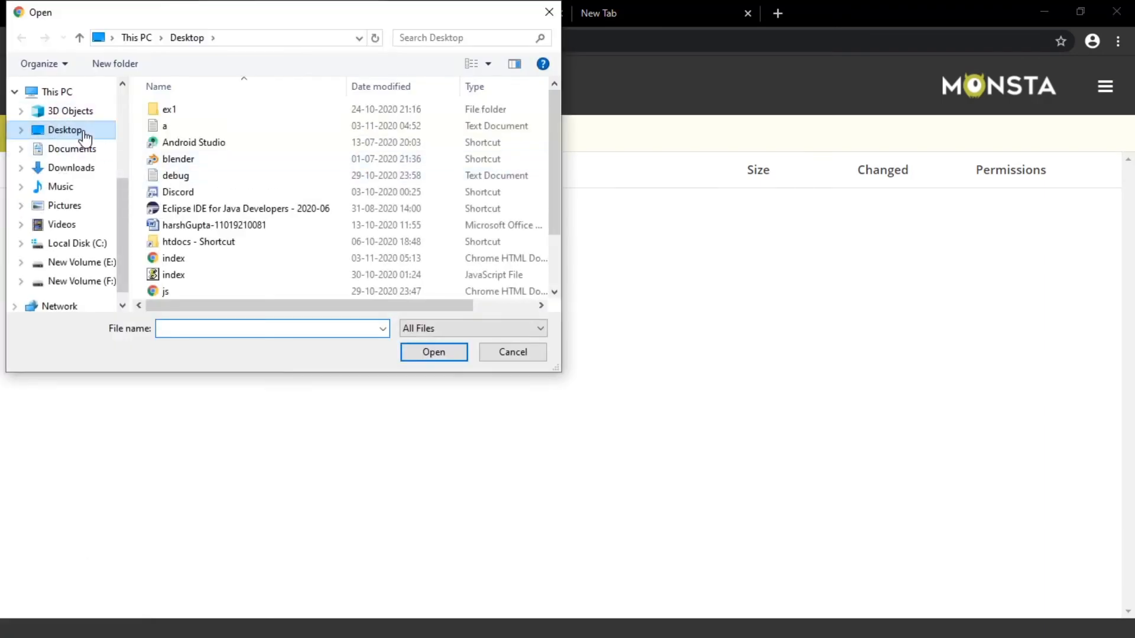
{"action": "scroll", "coordinate": [197, 231], "scroll_direction": "down", "scroll_amount": 1}
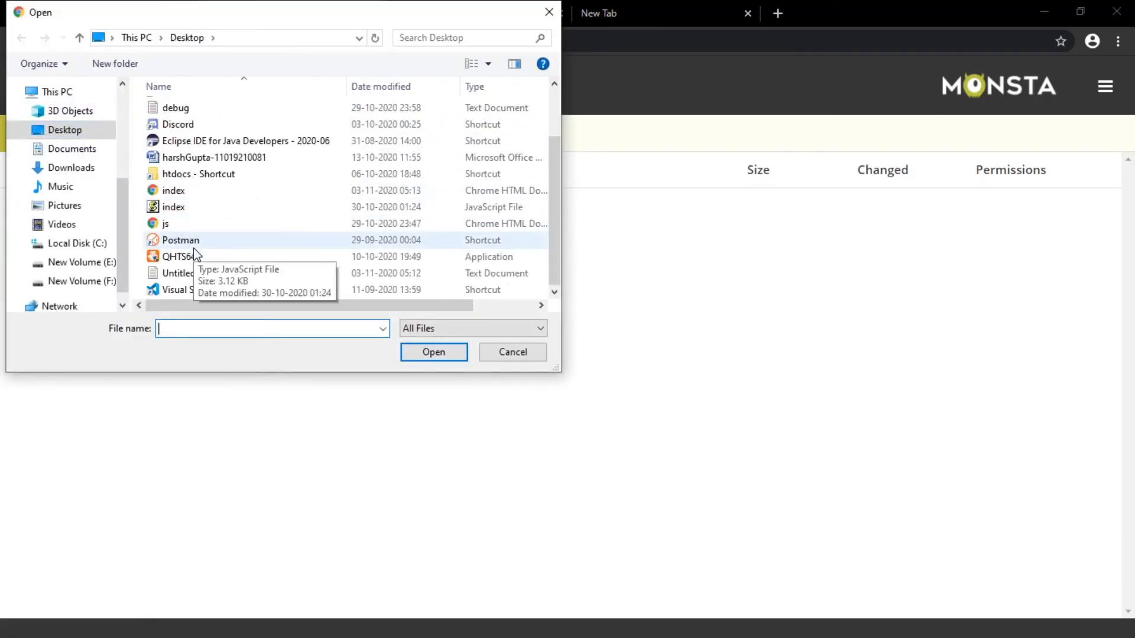
{"action": "left_click", "coordinate": [195, 190]}
{"action": "left_click", "coordinate": [454, 355]}
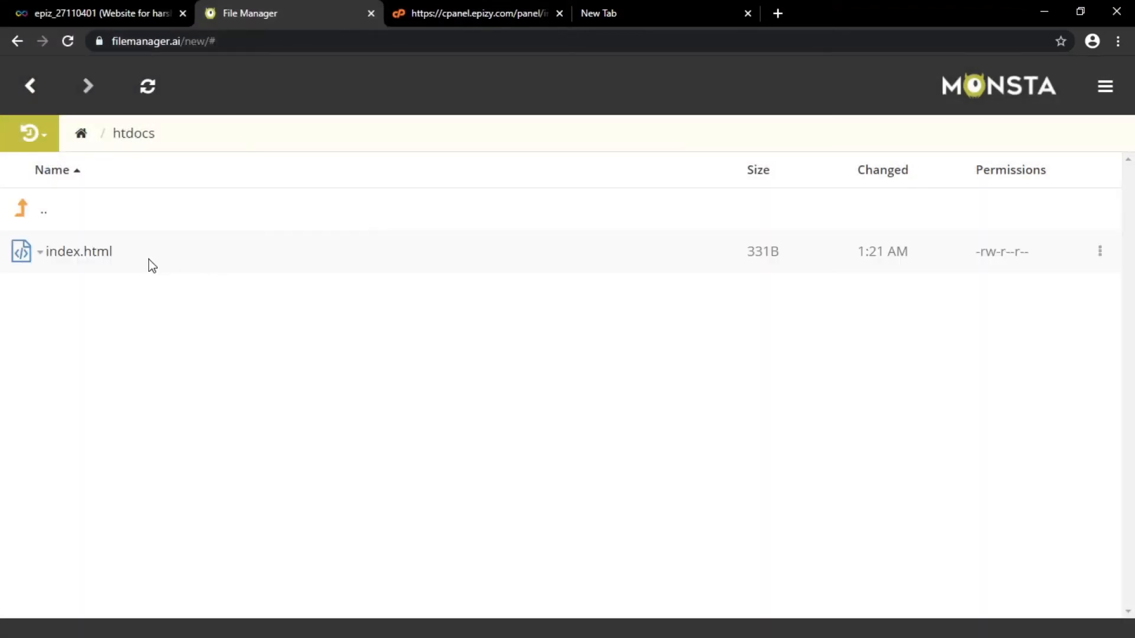
- Review the heading and paragraph code of the uploaded index.html in the file editor, and close it
{"action": "left_click", "coordinate": [106, 256]}
{"action": "left_click", "coordinate": [109, 277]}
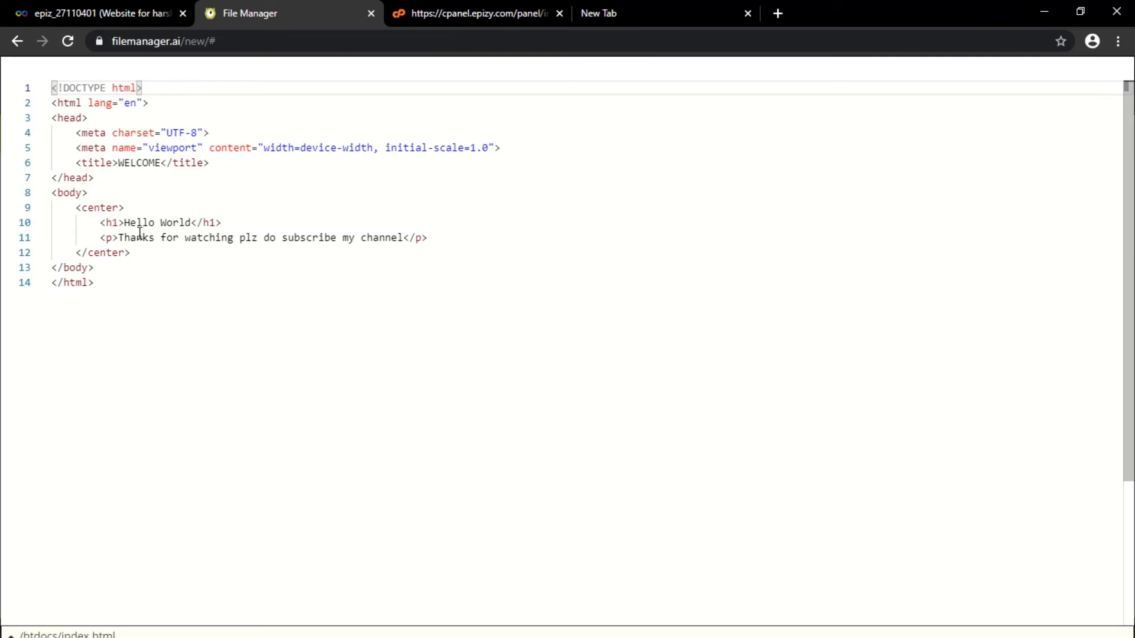
{"action": "left_click_drag", "start_coordinate": [85, 208], "coordinate": [362, 237]}
{"action": "left_click", "coordinate": [149, 250]}
{"action": "left_click", "coordinate": [221, 234]}
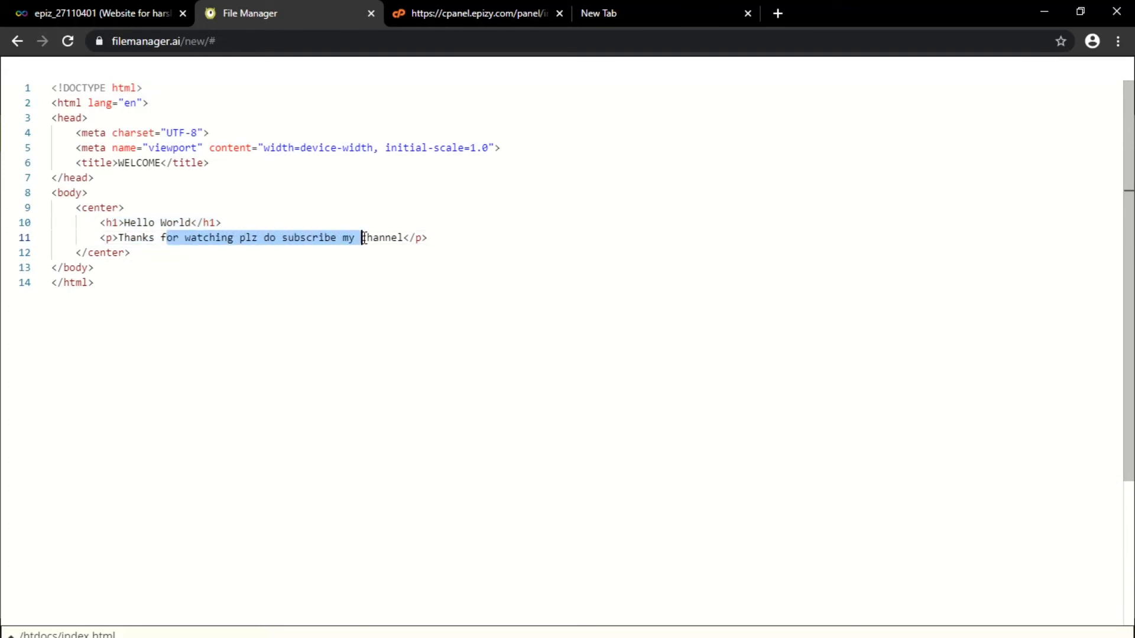
{"action": "left_click", "coordinate": [408, 238]}
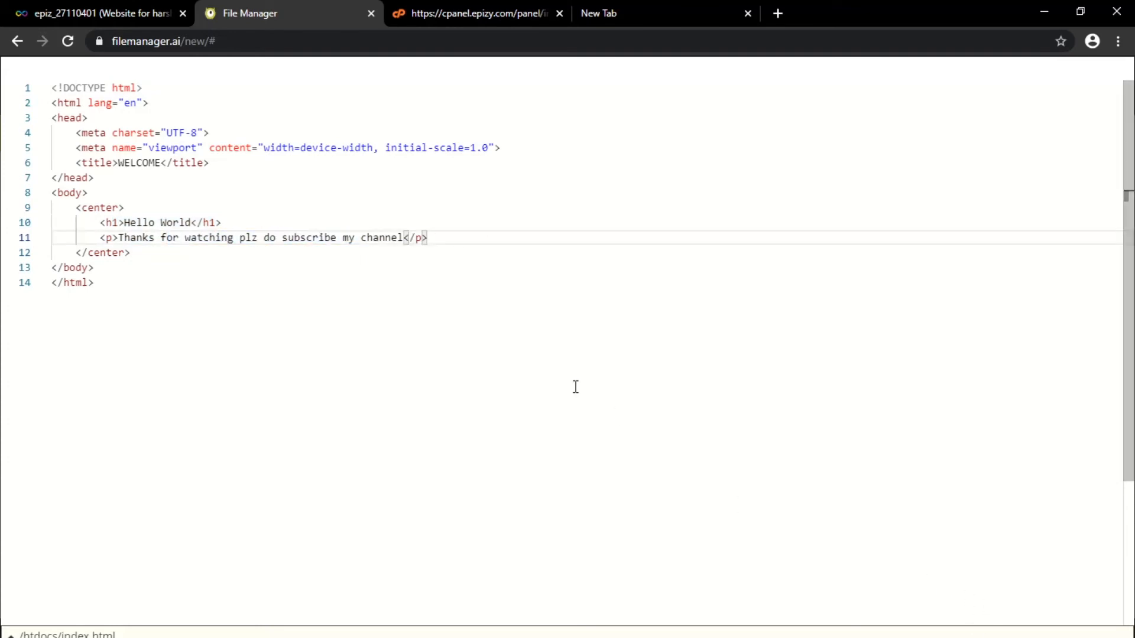
{"action": "left_click", "coordinate": [1102, 634]}
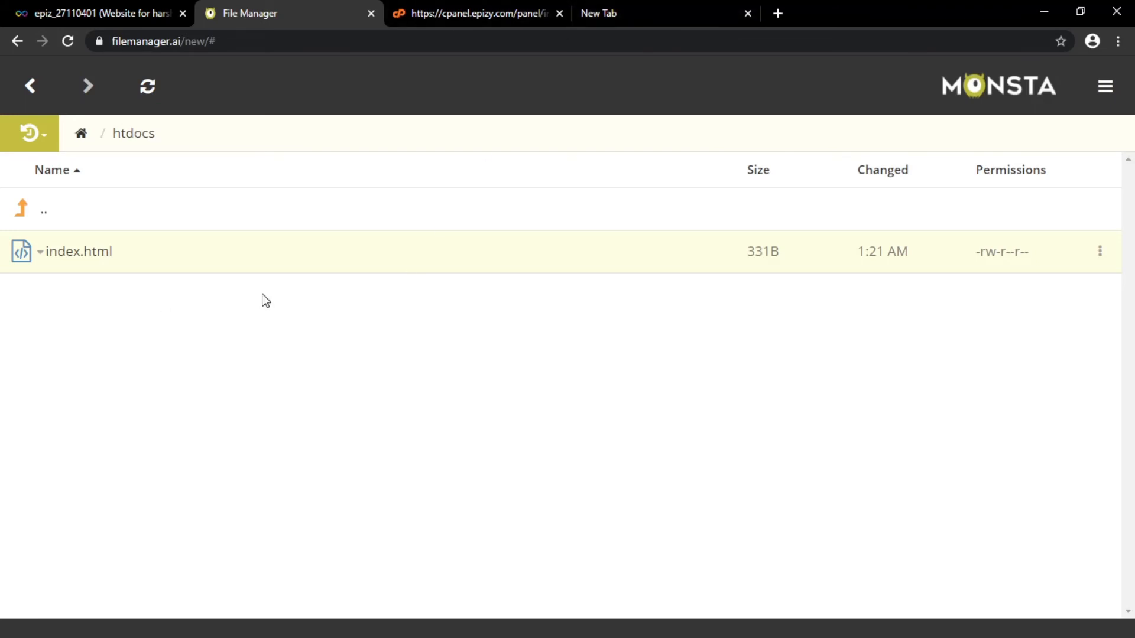
- Copy the website address from the hosting account's label and load it in the empty browser tab
{"action": "left_click", "coordinate": [697, 11]}
{"action": "left_click", "coordinate": [317, 12]}
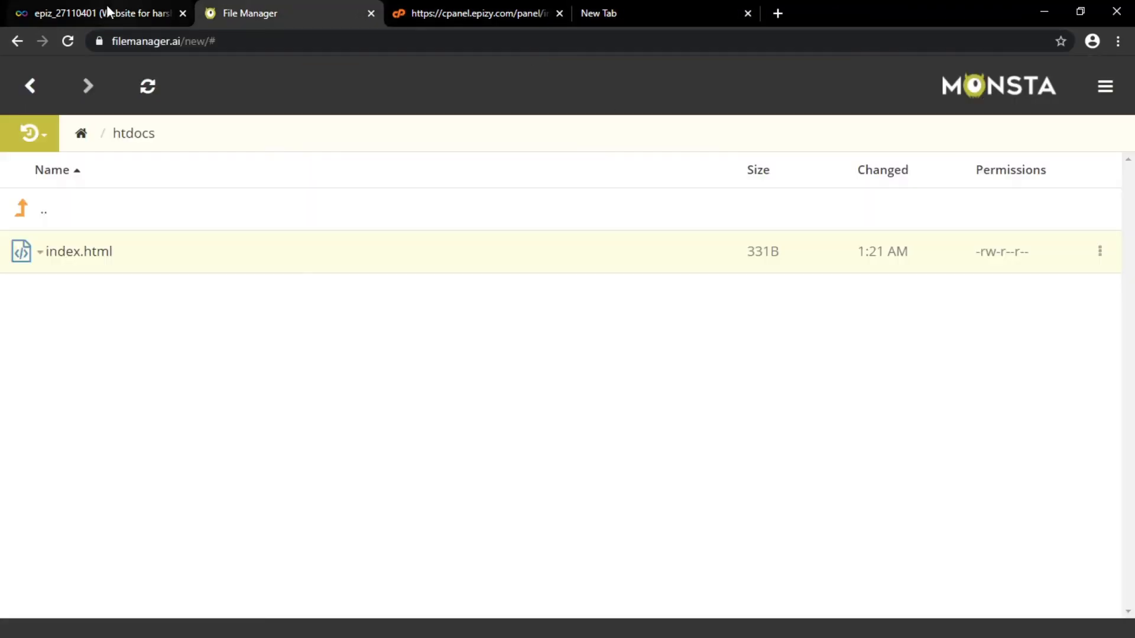
{"action": "left_click", "coordinate": [111, 13]}
{"action": "left_click_drag", "start_coordinate": [454, 395], "coordinate": [312, 399]}
{"action": "key", "text": "ctrl+c"}
{"action": "right_click", "coordinate": [374, 391]}
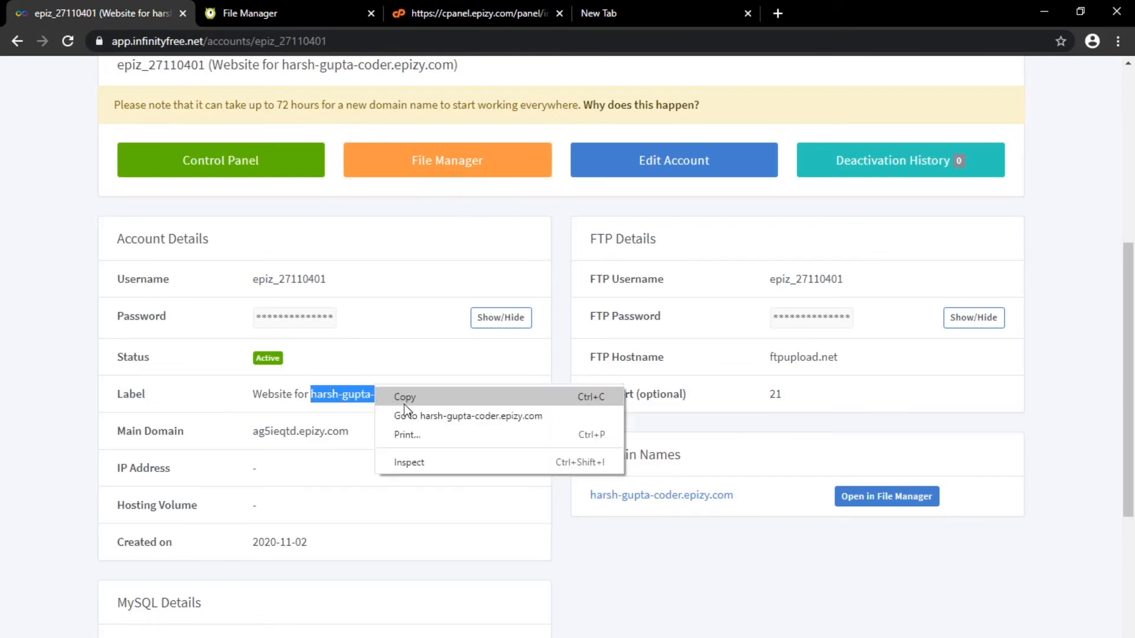
{"action": "left_click", "coordinate": [406, 396]}
{"action": "right_click", "coordinate": [691, 36]}
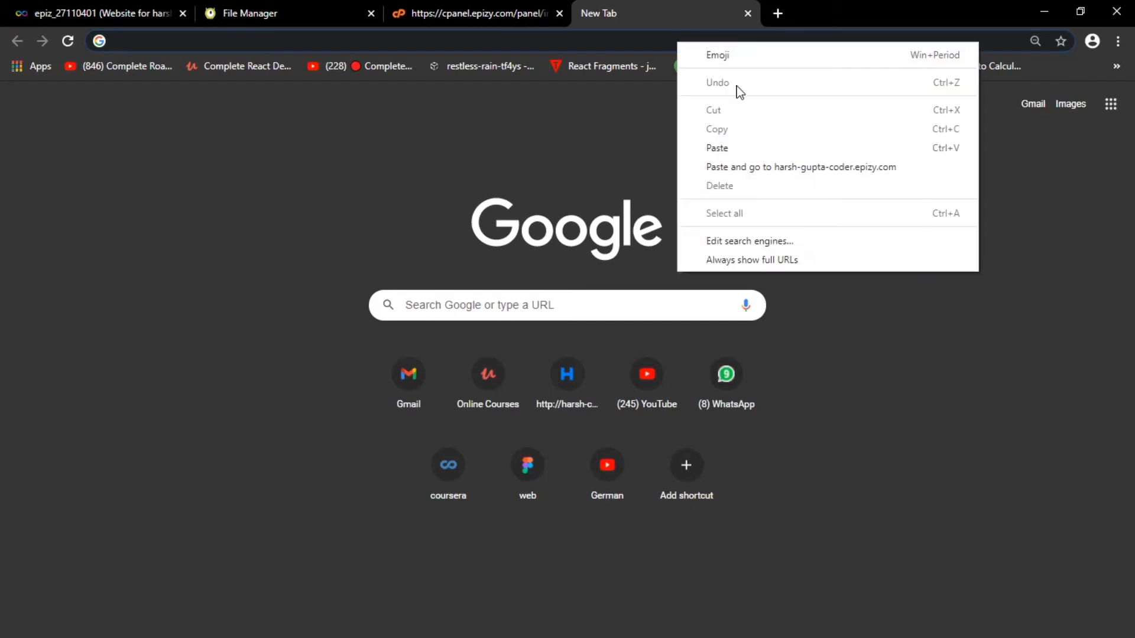
{"action": "left_click", "coordinate": [740, 147]}
{"action": "key", "text": "Return"}
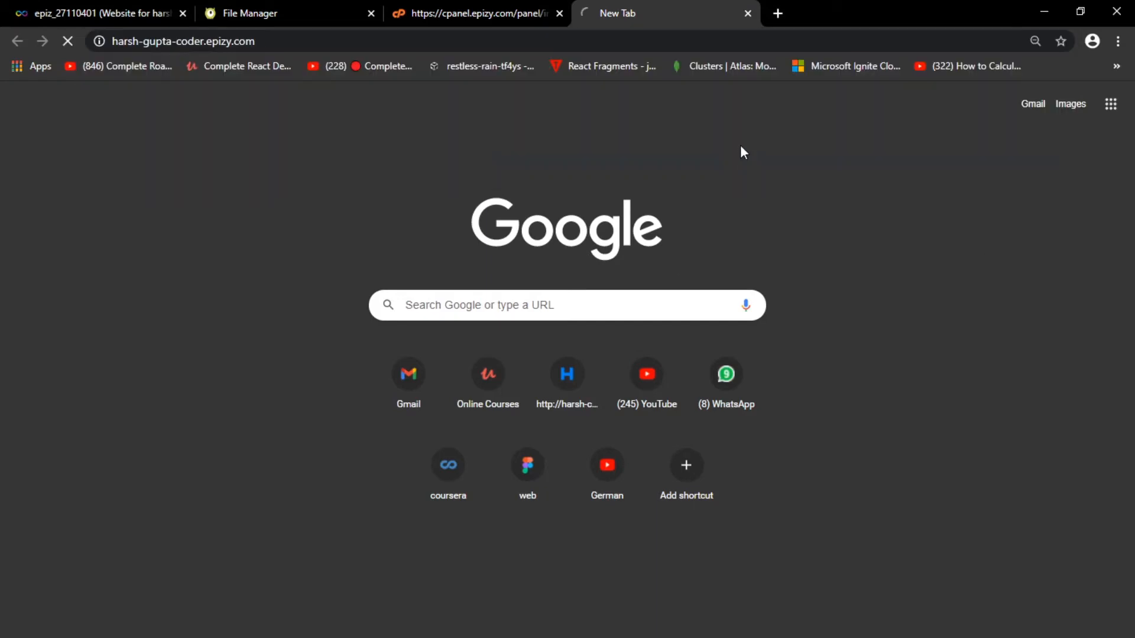
- Examine the published page's heading, paragraph text and web address
{"action": "left_click_drag", "start_coordinate": [493, 81], "coordinate": [669, 77]}
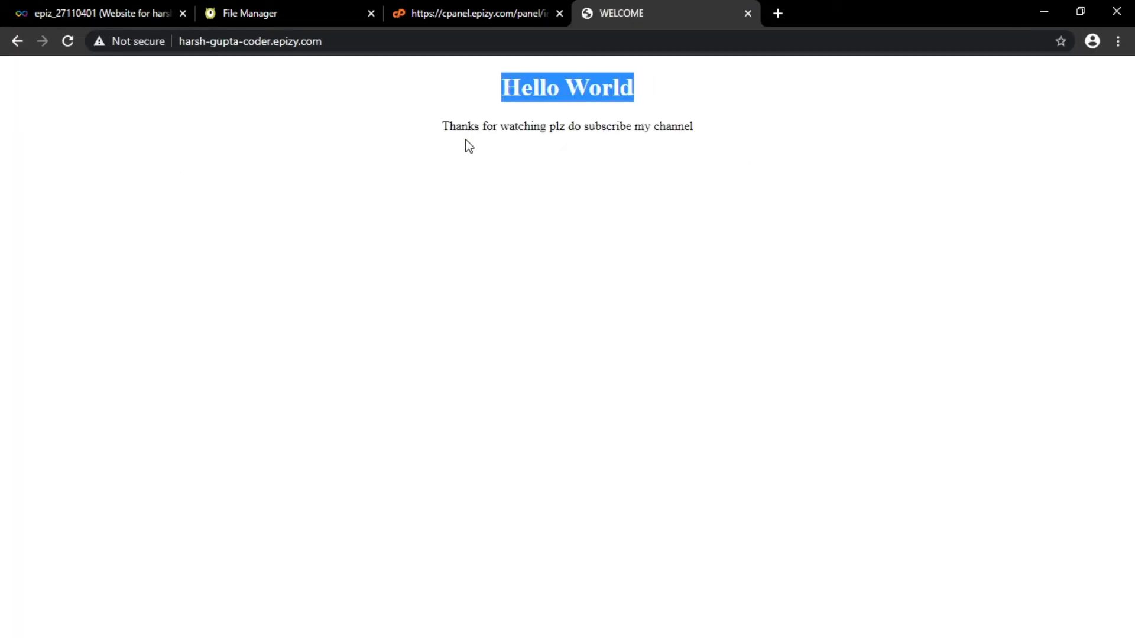
{"action": "left_click_drag", "start_coordinate": [413, 122], "coordinate": [690, 116]}
{"action": "left_click", "coordinate": [569, 211]}
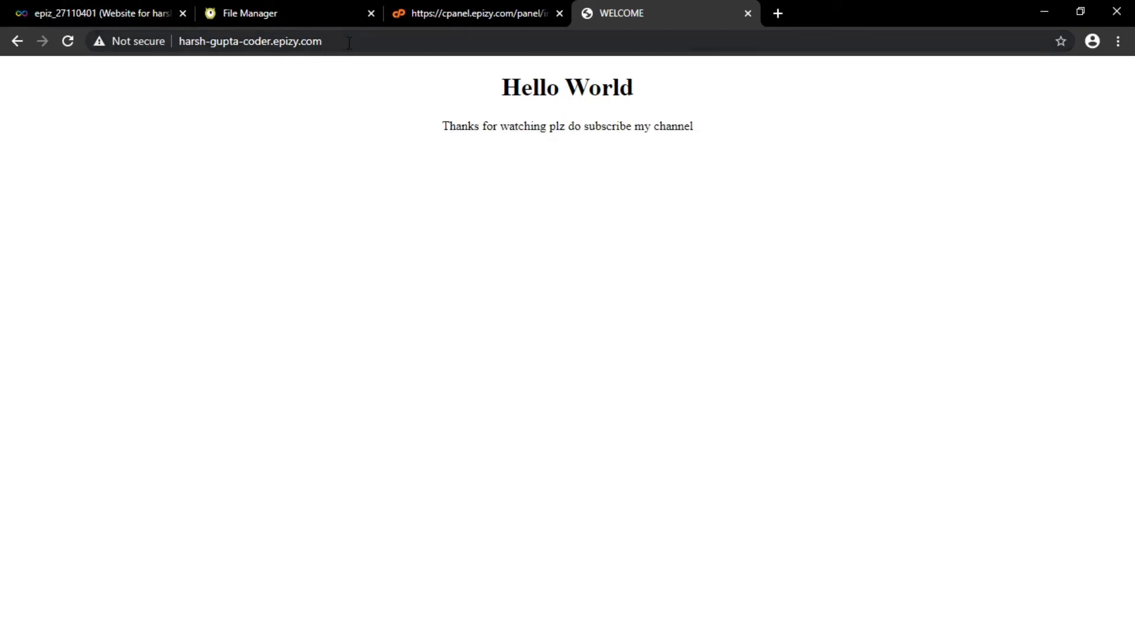
{"action": "left_click_drag", "start_coordinate": [345, 41], "coordinate": [179, 41]}
{"action": "left_click", "coordinate": [243, 107]}
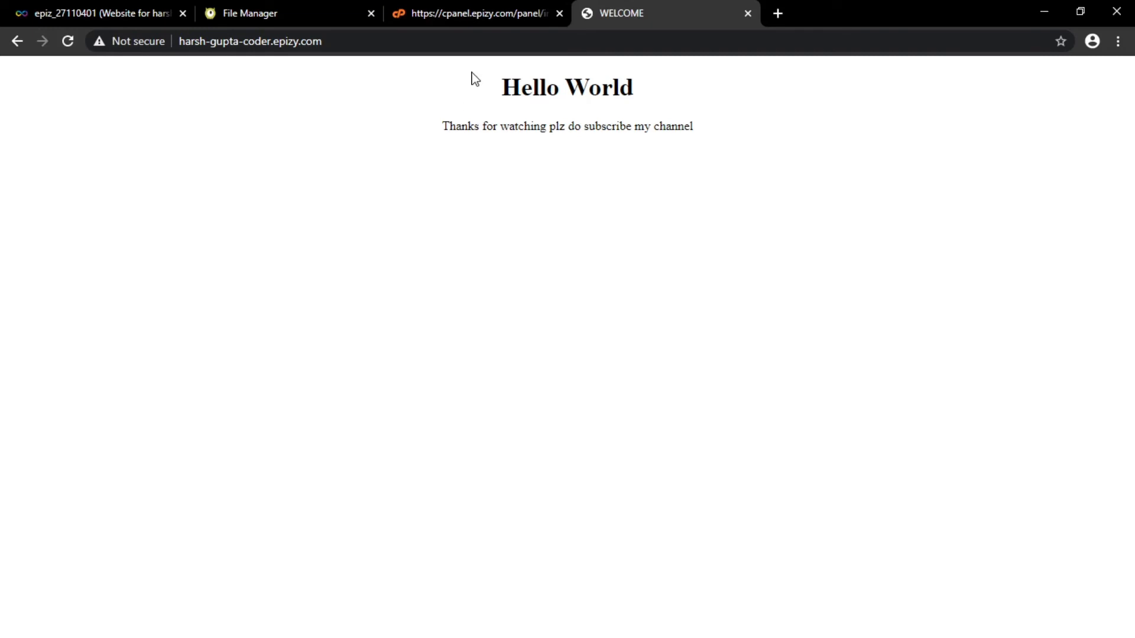
{"action": "left_click_drag", "start_coordinate": [488, 74], "coordinate": [736, 136]}
{"action": "left_click", "coordinate": [447, 201]}
- Return to the hosting account's page and check the website name in its header
{"action": "left_click", "coordinate": [296, 7]}
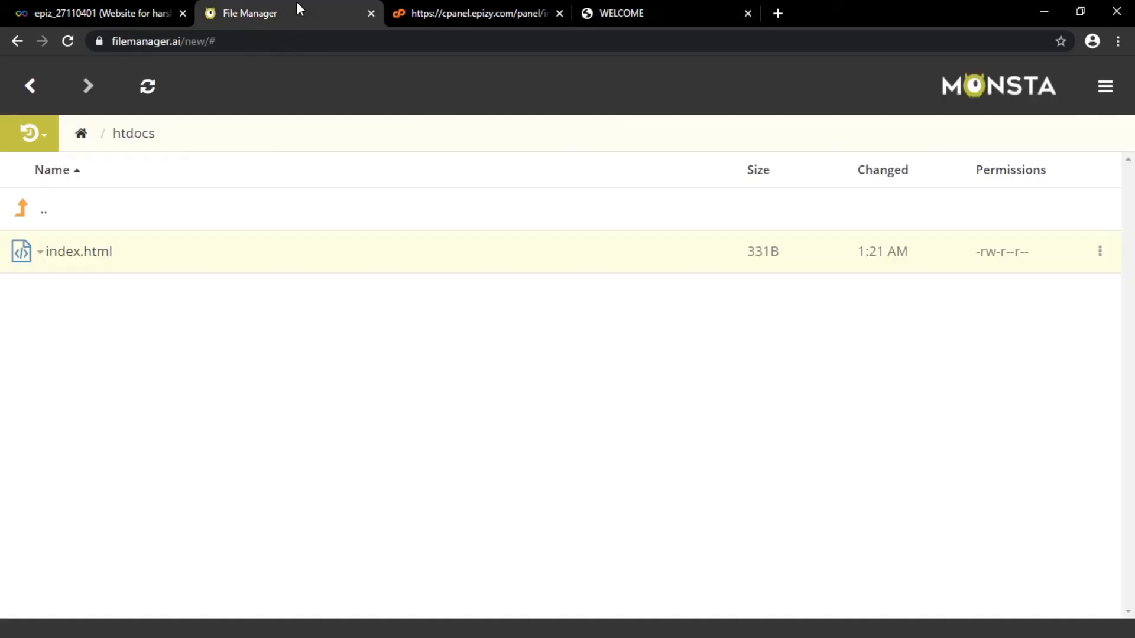
{"action": "left_click", "coordinate": [71, 7]}
{"action": "left_click", "coordinate": [284, 9]}
{"action": "left_click", "coordinate": [152, 7]}
{"action": "scroll", "coordinate": [170, 299], "scroll_direction": "up", "scroll_amount": 5}
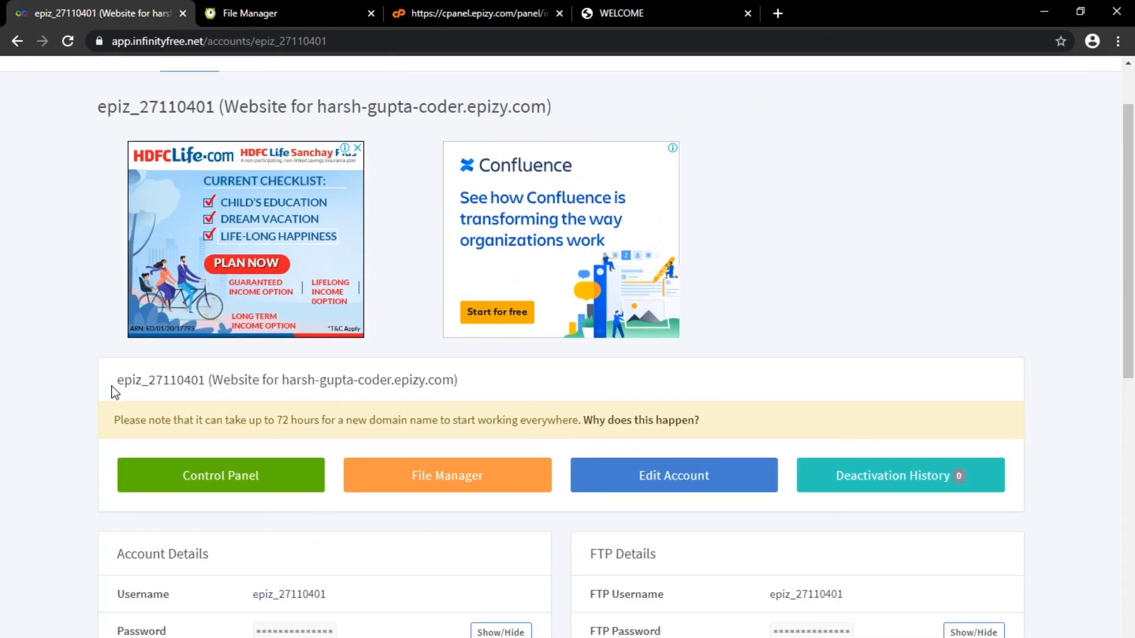
{"action": "left_click_drag", "start_coordinate": [274, 381], "coordinate": [485, 375]}
{"action": "left_click", "coordinate": [484, 375]}
{"action": "scroll", "coordinate": [114, 213], "scroll_direction": "up", "scroll_amount": 2}
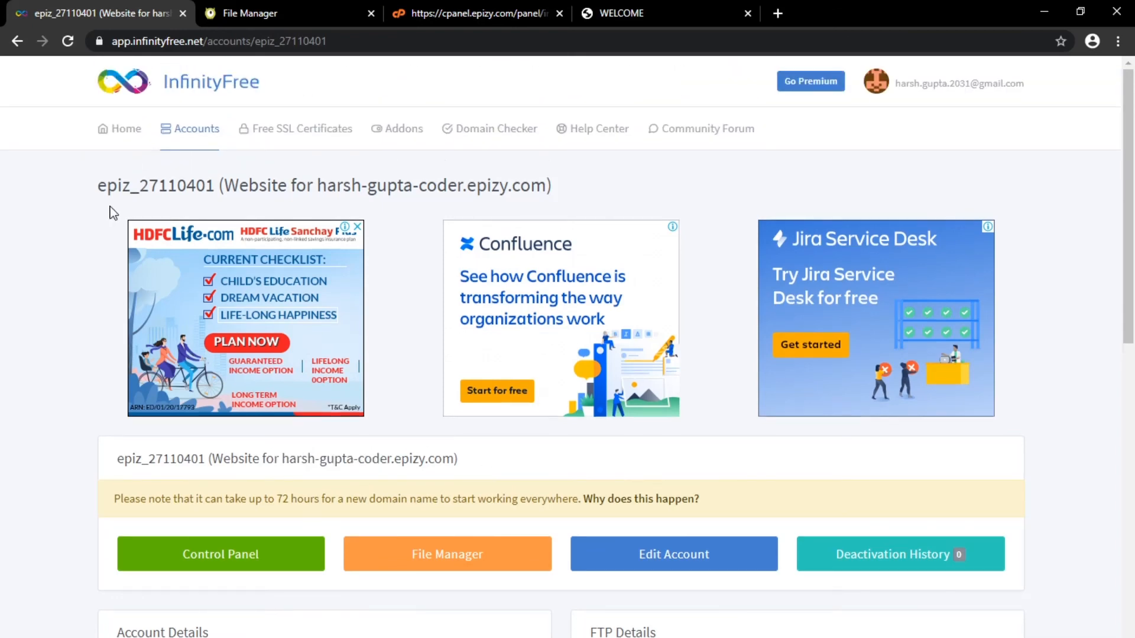
- Check the active account allowance in the accounts list, and briefly view the form for creating another hosting account
{"action": "left_click", "coordinate": [195, 133]}
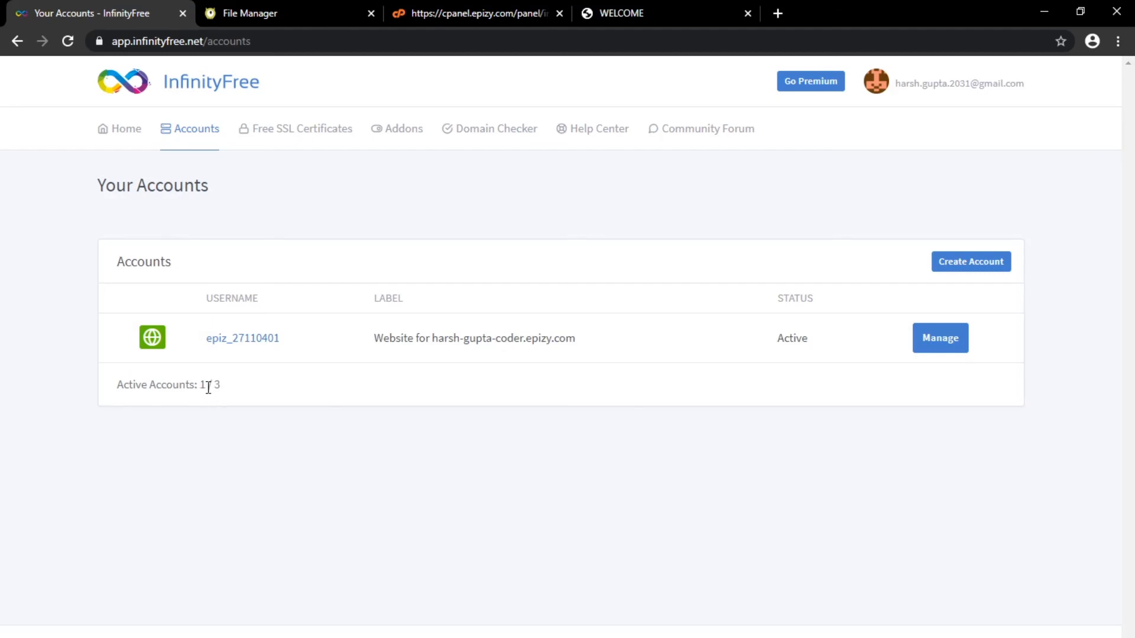
{"action": "left_click_drag", "start_coordinate": [198, 385], "coordinate": [210, 385]}
{"action": "left_click", "coordinate": [230, 387]}
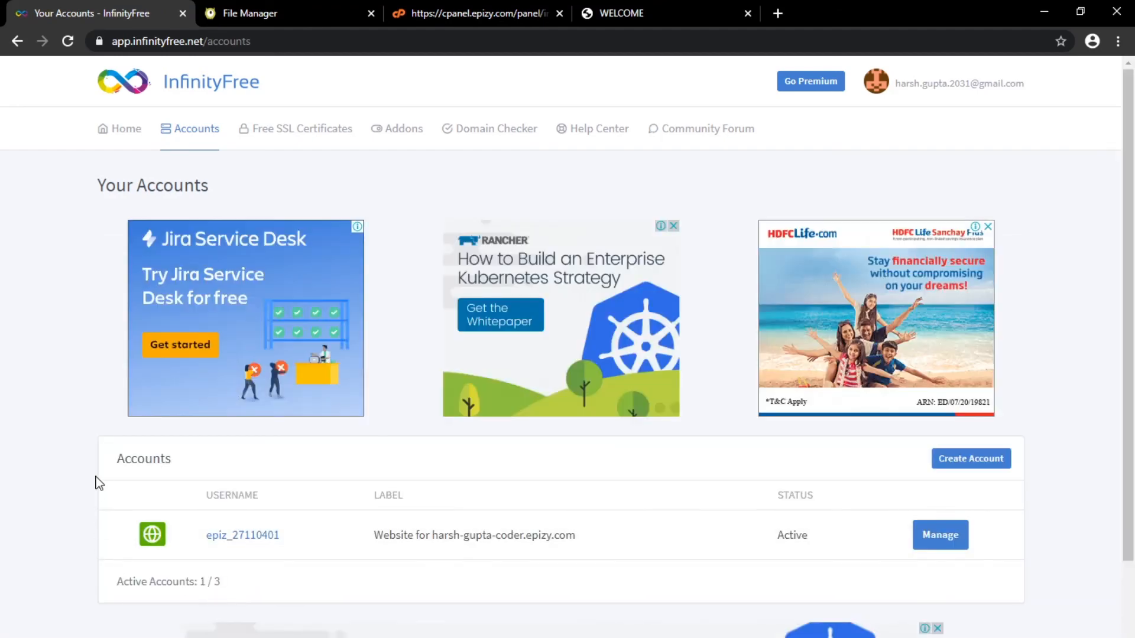
{"action": "scroll", "coordinate": [96, 473], "scroll_direction": "down", "scroll_amount": 3}
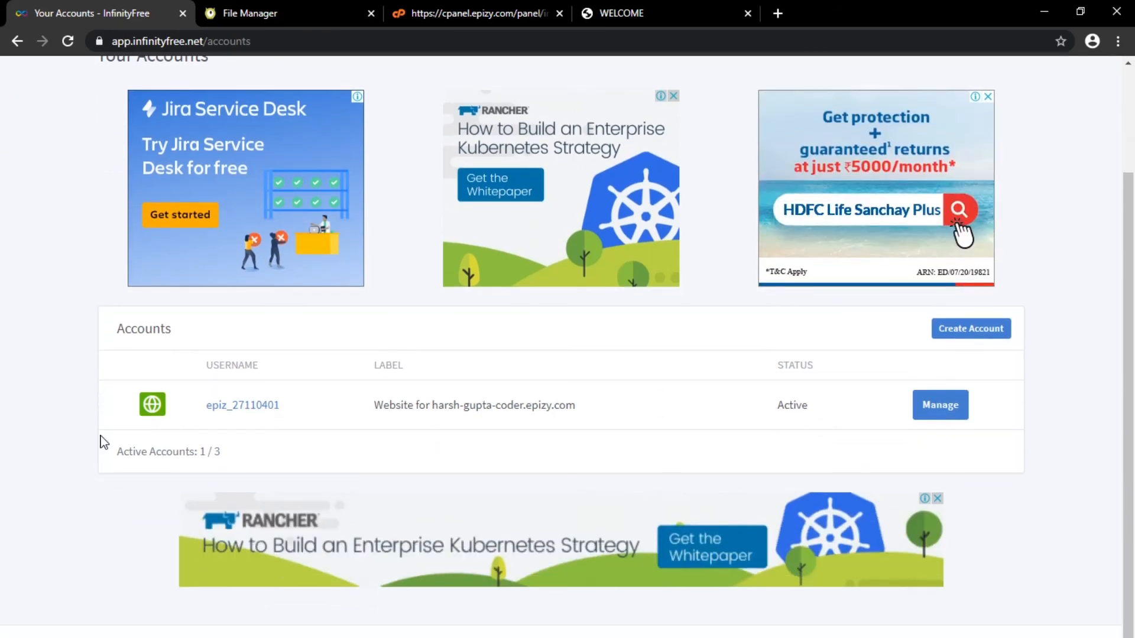
{"action": "left_click", "coordinate": [999, 330]}
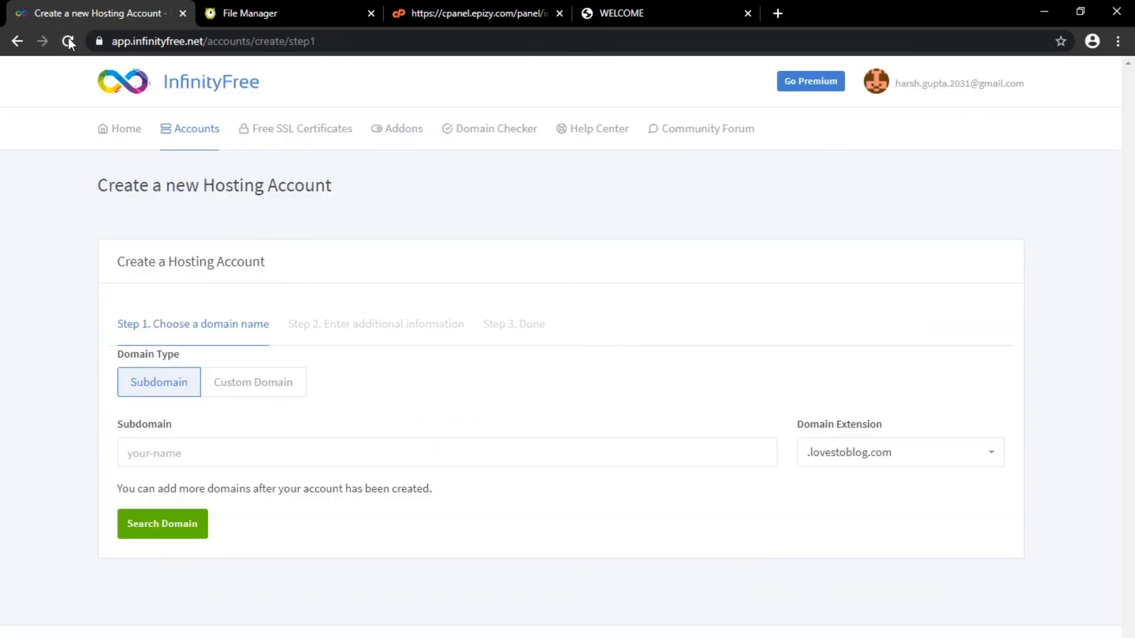
{"action": "left_click", "coordinate": [18, 41]}
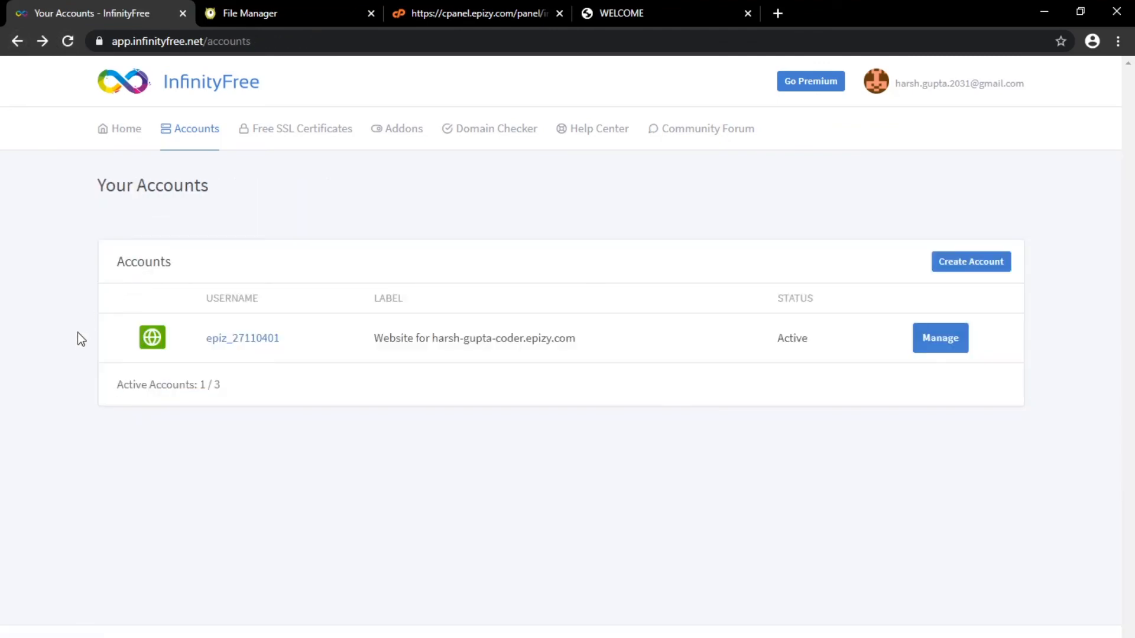